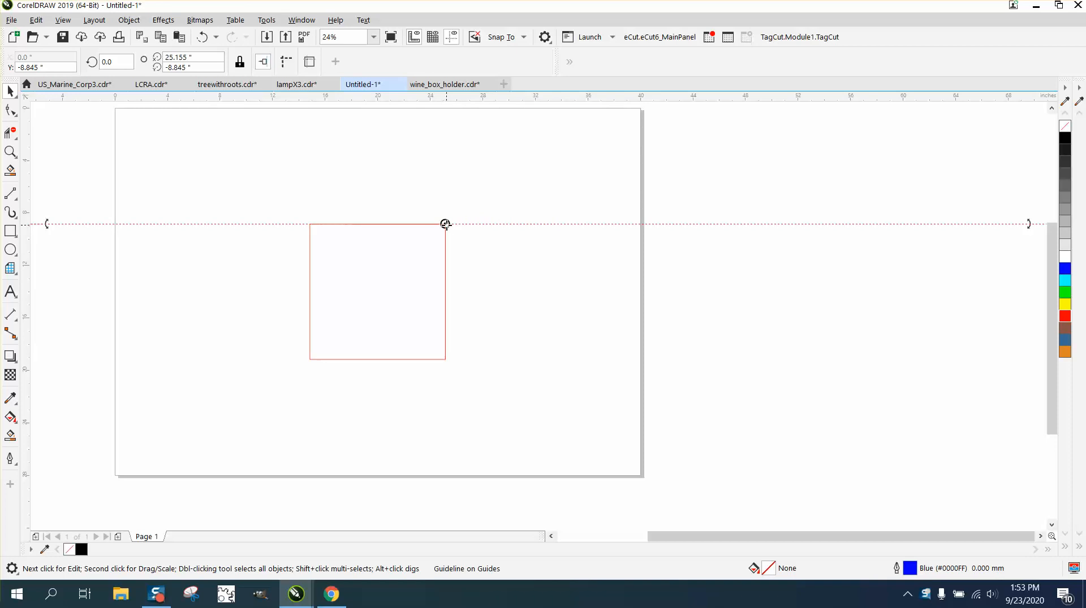
# Rotate the guideline about the square's upper-right corner and set its angle to 45° so it crosses the square diagonally
pyautogui.moveTo(44, 221); pyautogui.dragTo(110, 108)
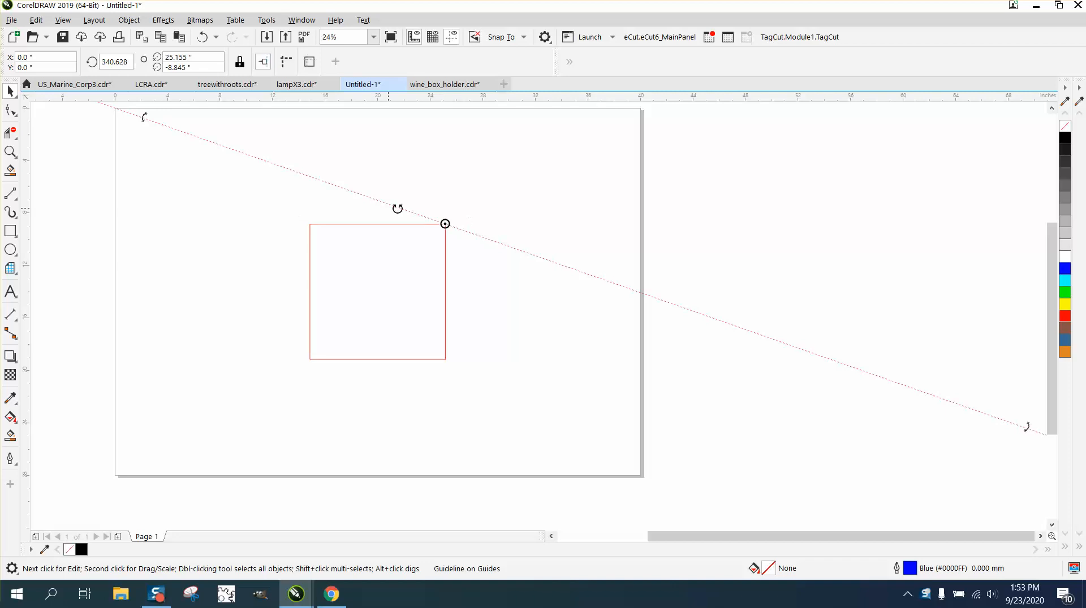
pyautogui.click(126, 62)
pyautogui.doubleClick(129, 62)
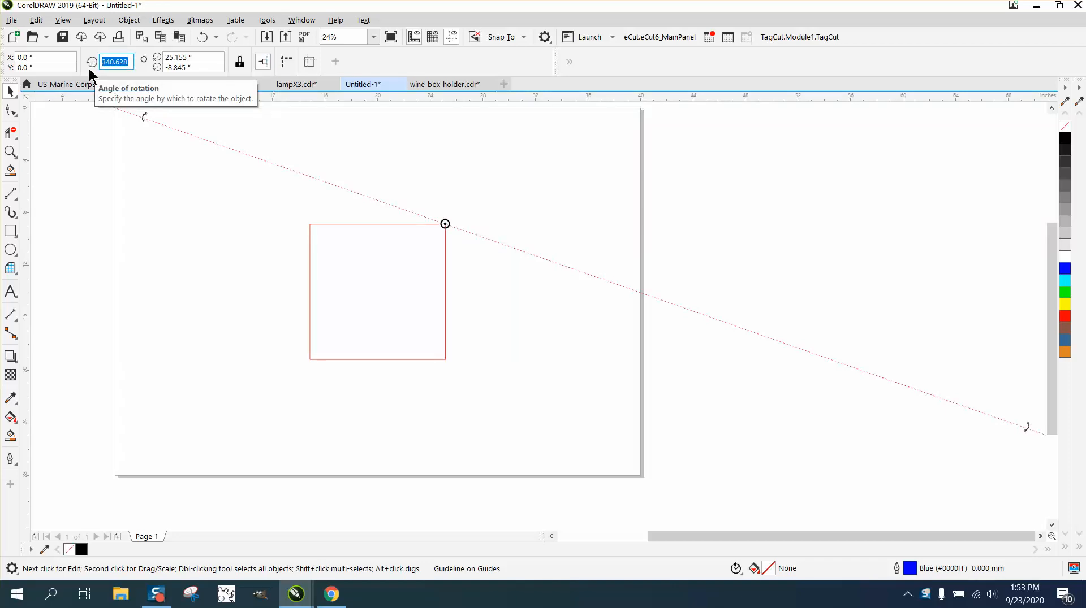
pyautogui.write('45')
pyautogui.press('Return')
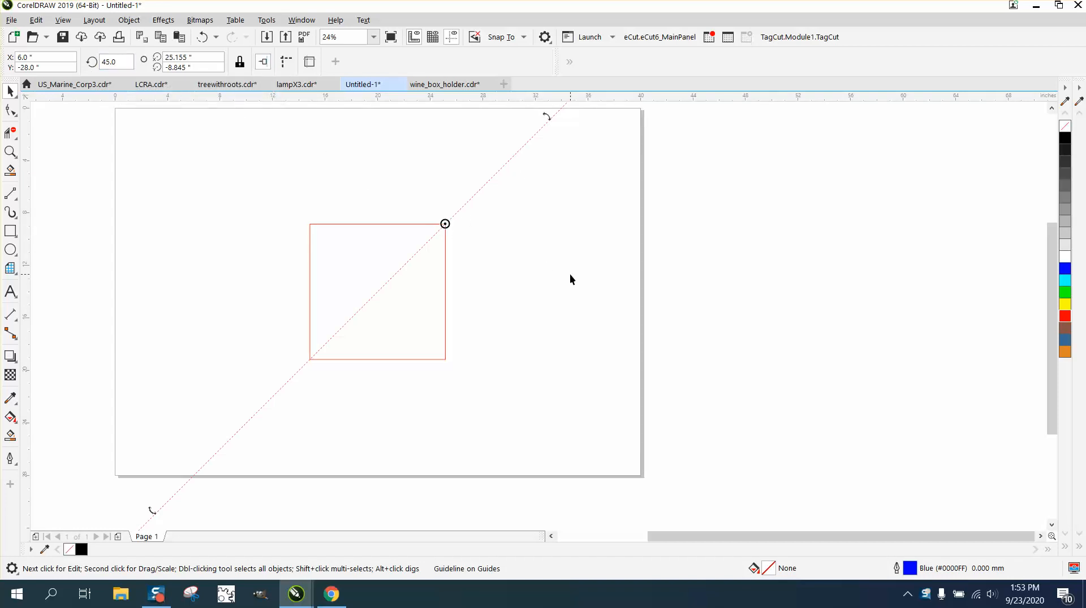
# Open the Guidelines docker and change the 45° guideline's line style to long dashes
pyautogui.click(300, 20)
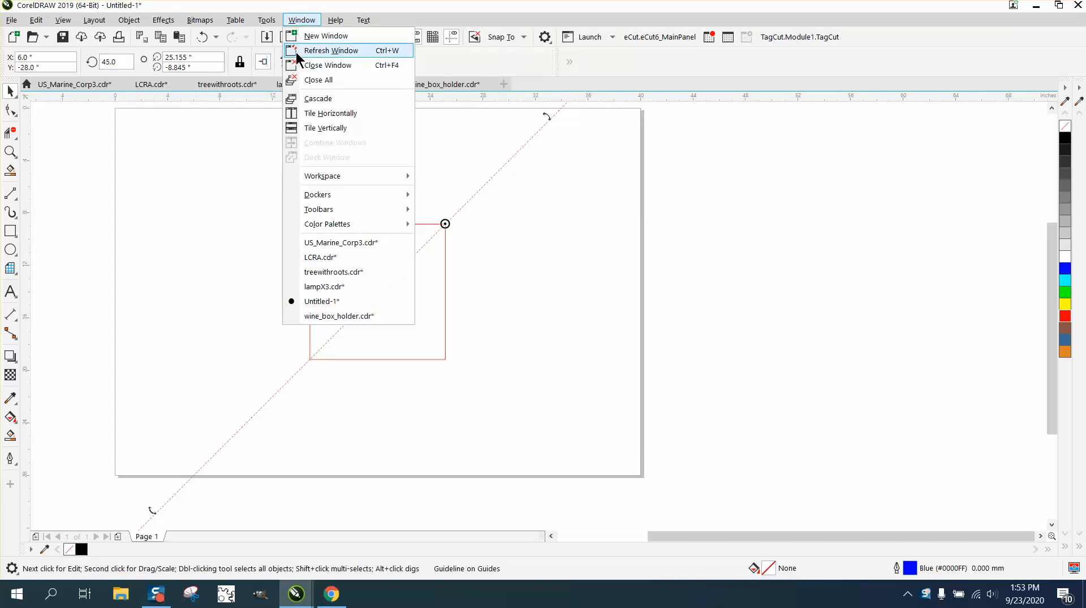
pyautogui.moveTo(263, 21)
pyautogui.moveTo(305, 23)
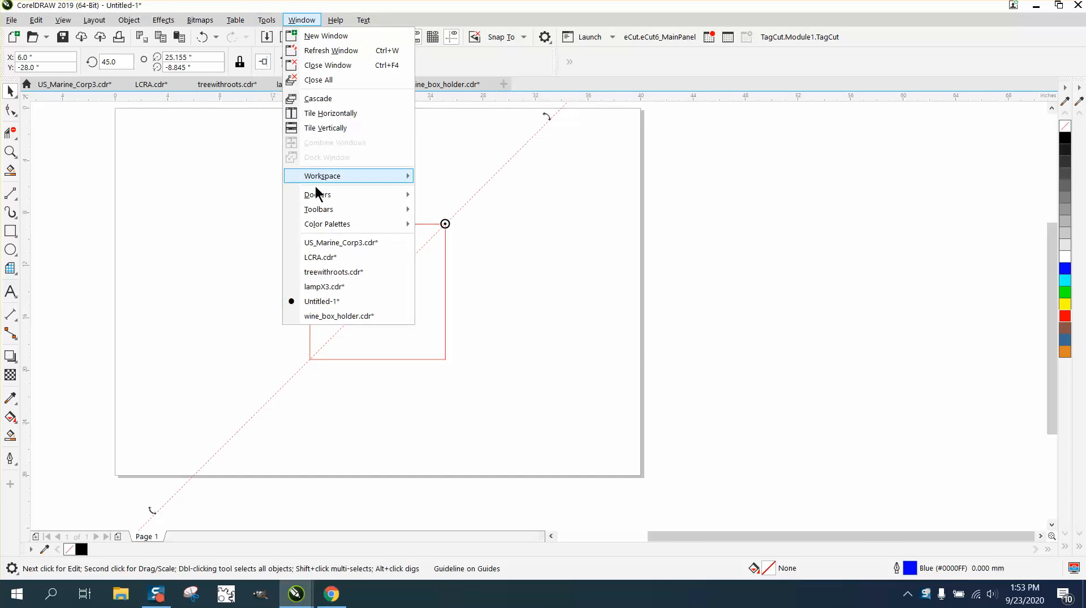
pyautogui.moveTo(316, 194)
pyautogui.click(452, 198)
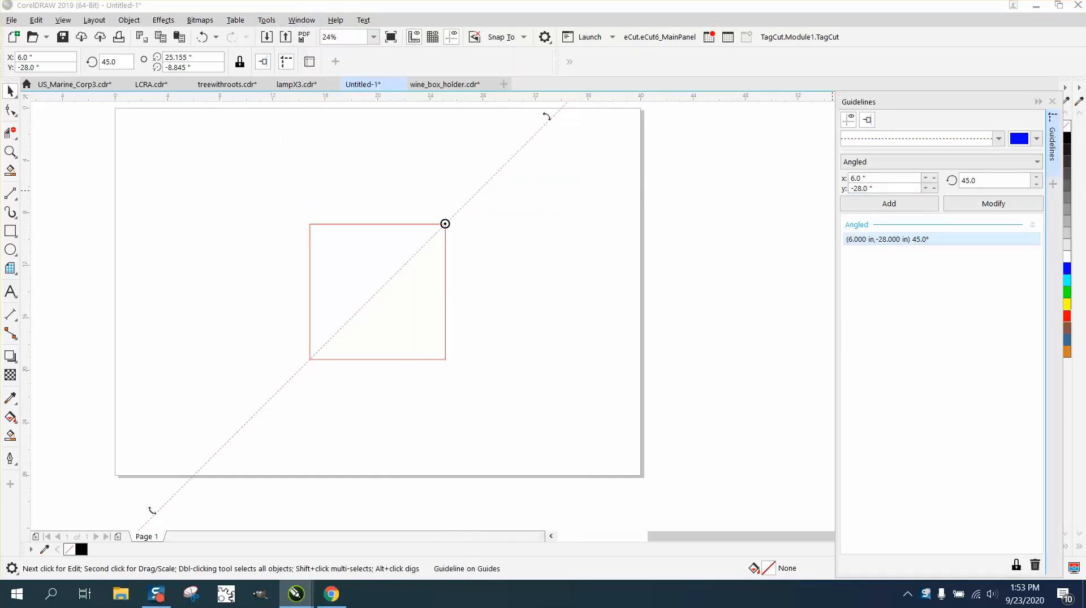
pyautogui.click(998, 139)
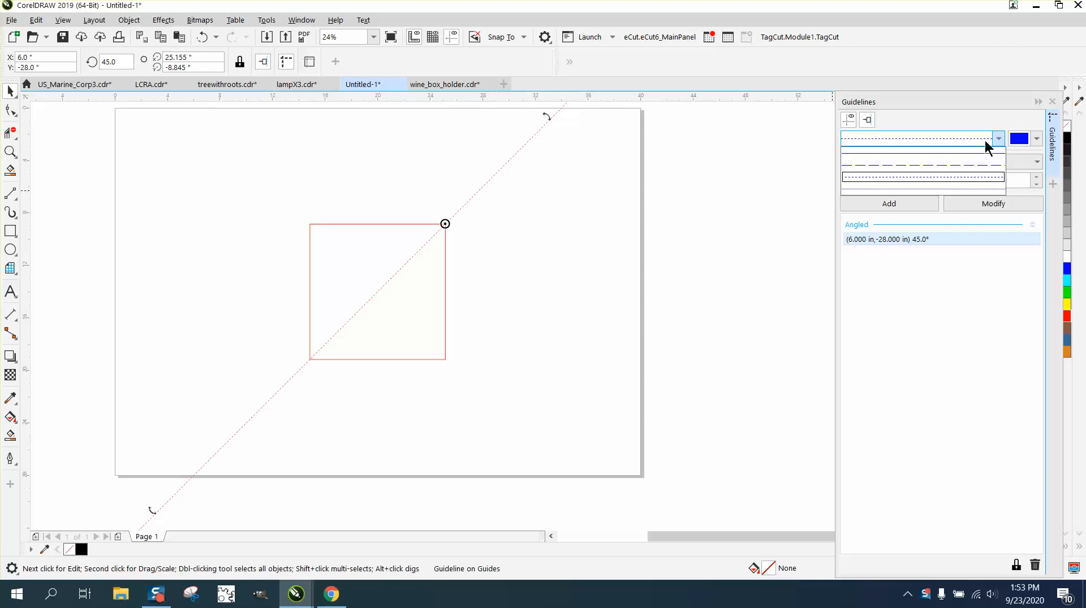
pyautogui.click(939, 165)
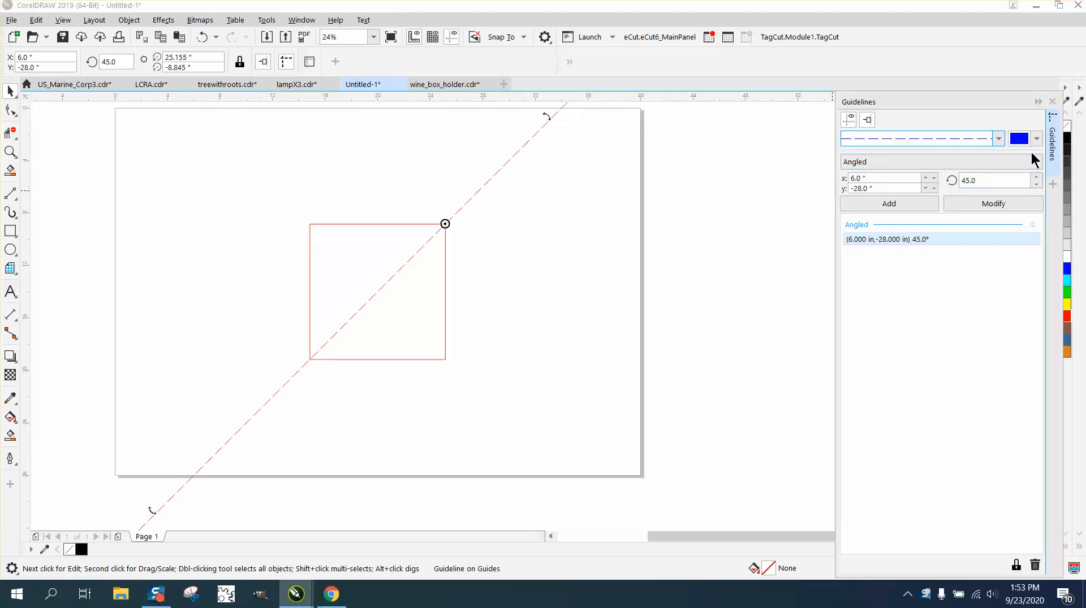
# Add a second 45° guideline parallel to the first at about x 13.1 in and give it the long-dash style
pyautogui.click(891, 202)
pyautogui.moveTo(468, 204); pyautogui.dragTo(597, 273)
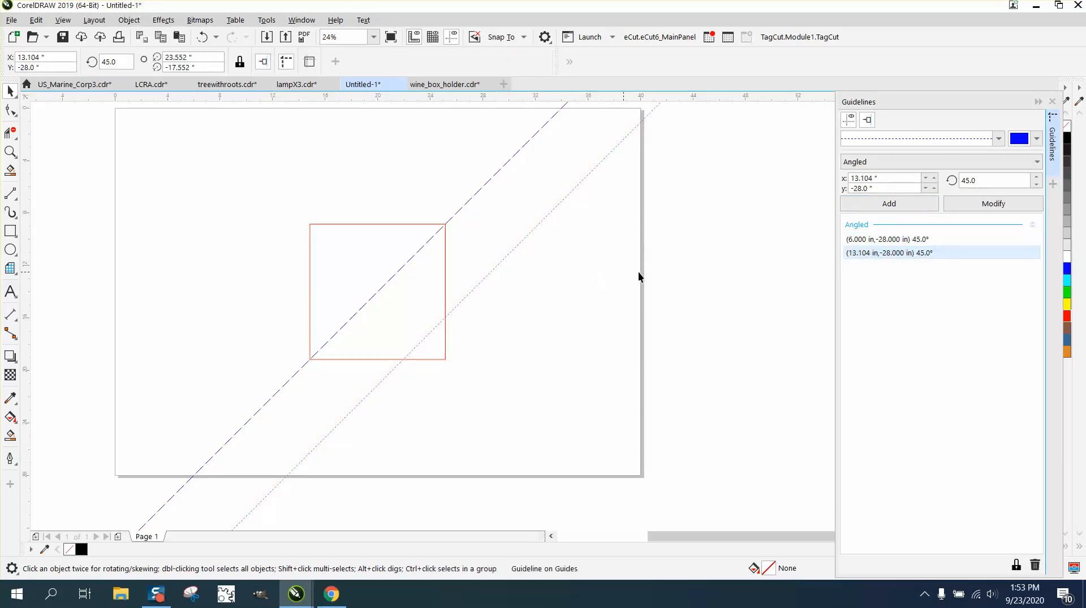
pyautogui.click(998, 141)
pyautogui.click(955, 150)
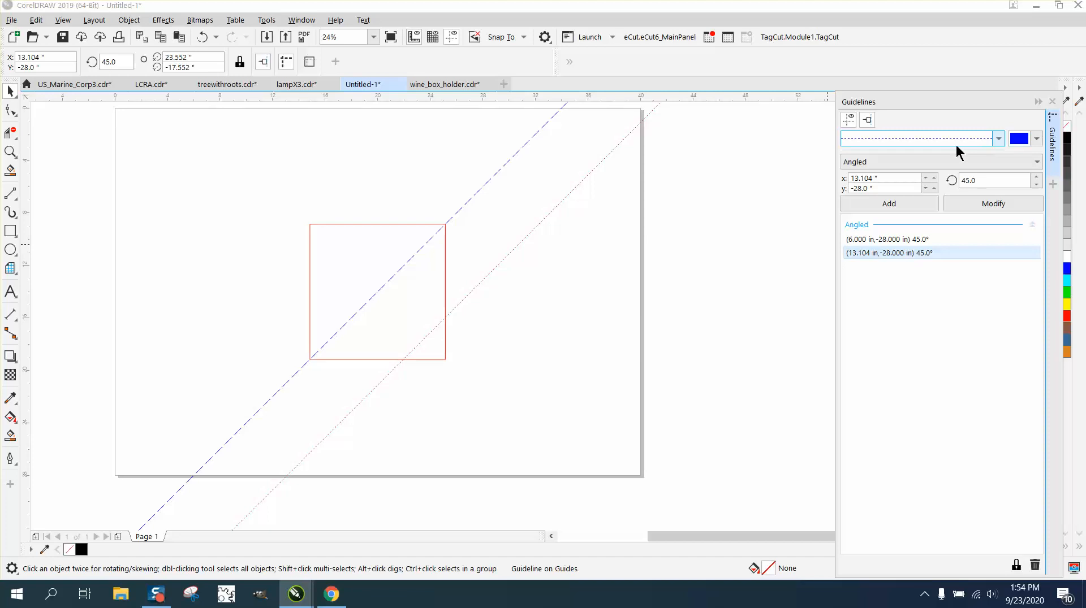
pyautogui.click(997, 138)
pyautogui.click(926, 162)
# Rotate the second guideline freehand so it passes through the square's lower-right corner at about 145.4°
pyautogui.click(446, 315)
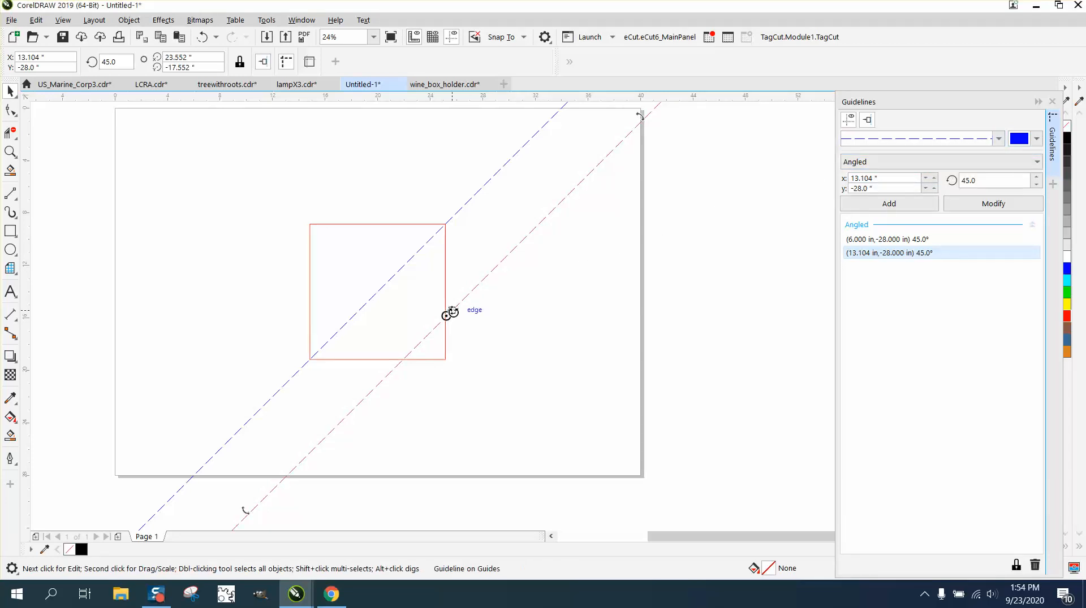
pyautogui.moveTo(446, 315); pyautogui.dragTo(472, 331)
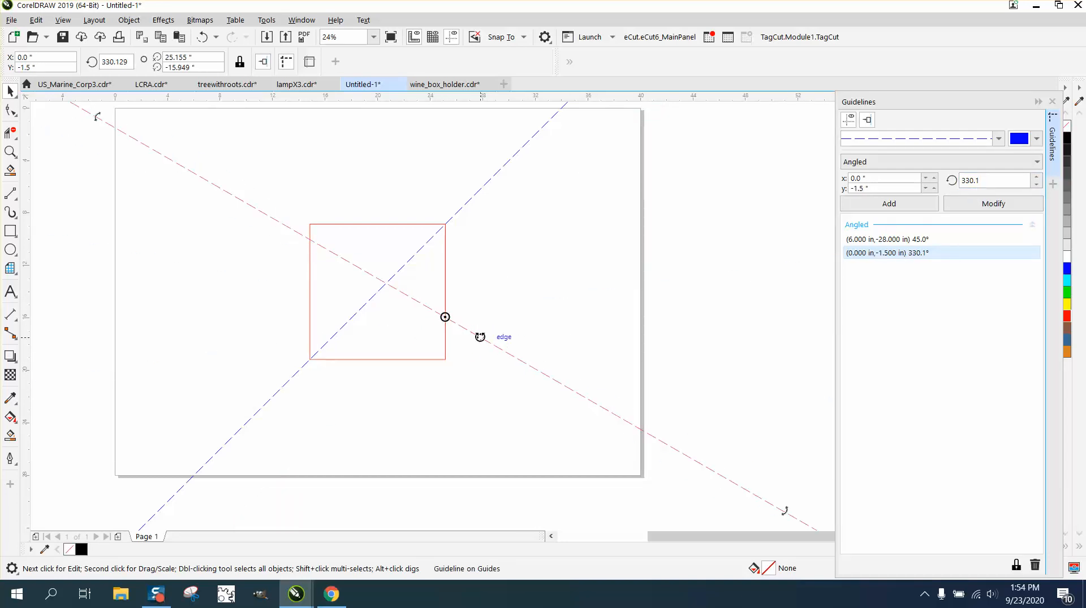
pyautogui.click(470, 331)
pyautogui.moveTo(469, 333)
pyautogui.mouseDown()
pyautogui.moveTo(450, 321)
pyautogui.moveTo(445, 363)
pyautogui.moveTo(341, 288)
pyautogui.moveTo(394, 317)
pyautogui.mouseUp()
pyautogui.click(484, 381)
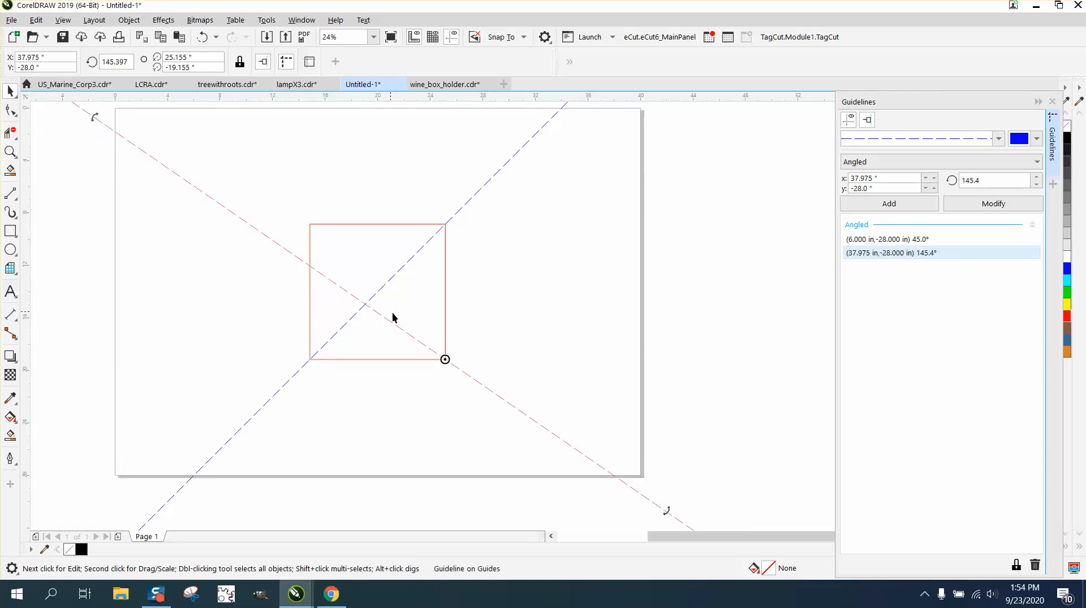
# Move the second guideline's rotation centre to the square's upper-left corner and rotate the guideline to about 146.2°
pyautogui.click(445, 358)
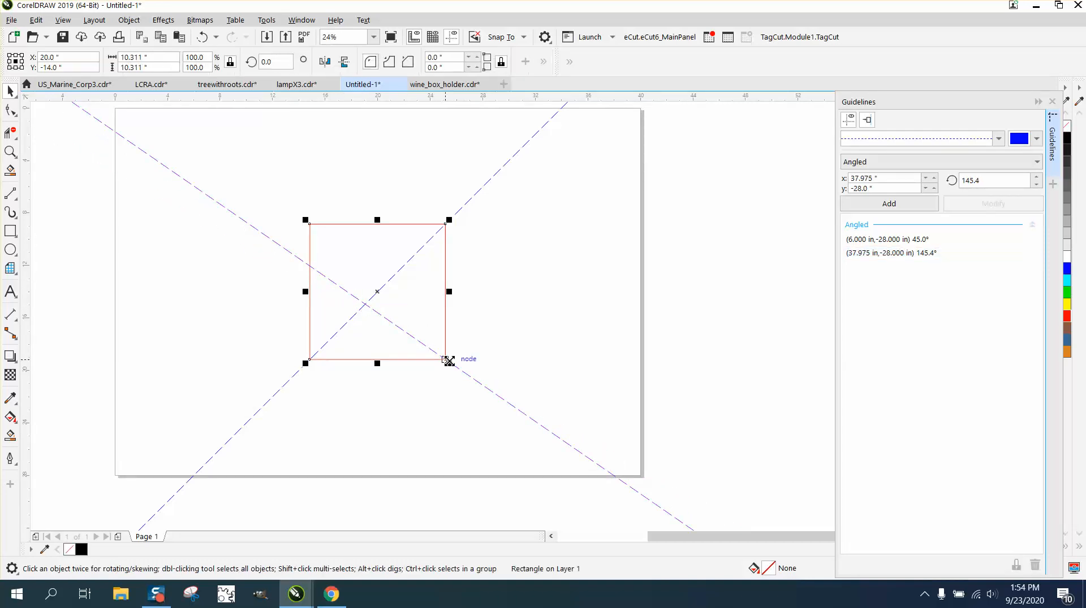
pyautogui.click(469, 375)
pyautogui.click(469, 376)
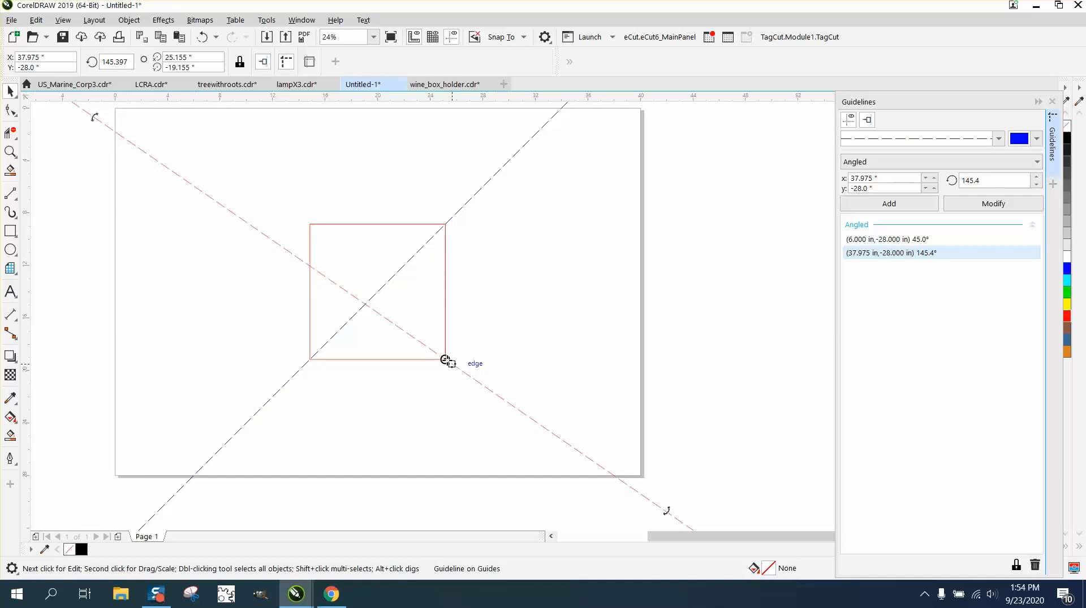
pyautogui.moveTo(445, 360); pyautogui.dragTo(309, 224)
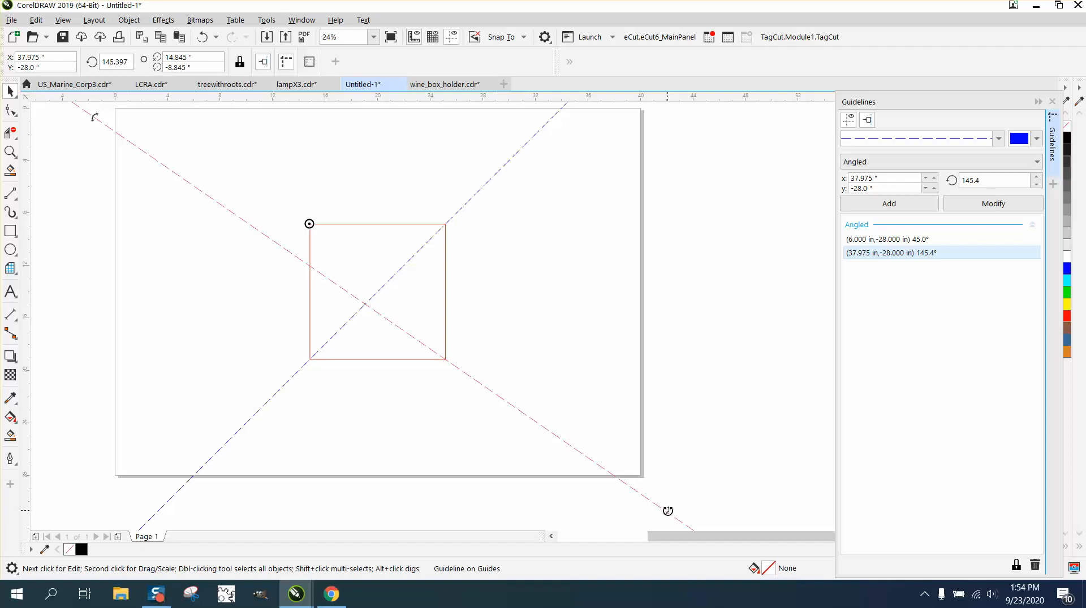
pyautogui.moveTo(667, 511); pyautogui.dragTo(654, 488)
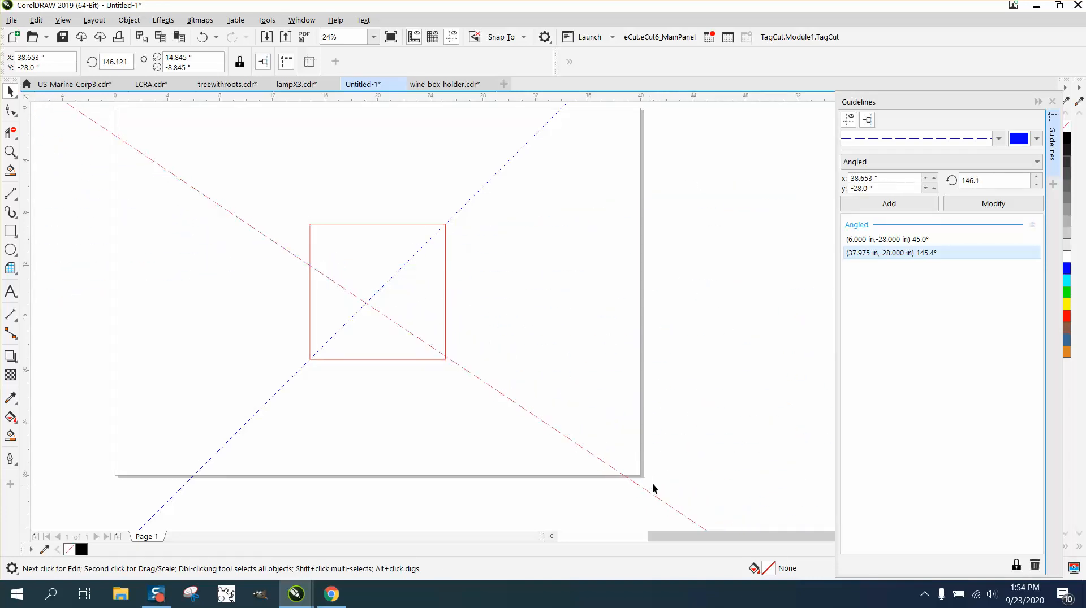
# Set the second guideline's angle to 45° and delete that guideline
pyautogui.moveTo(994, 180); pyautogui.dragTo(941, 191)
pyautogui.write('45.0')
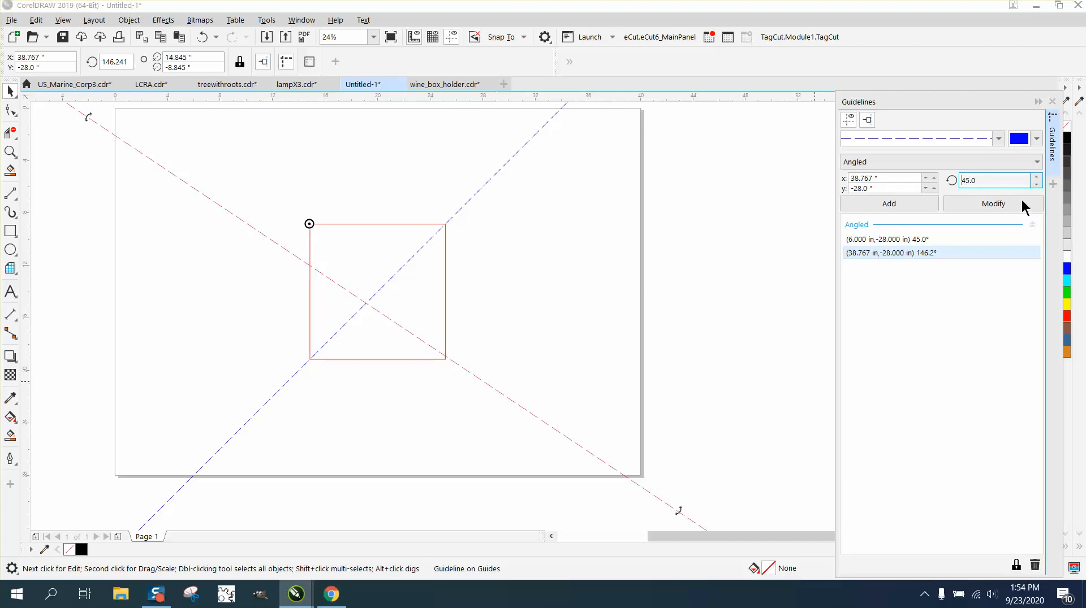
pyautogui.click(992, 204)
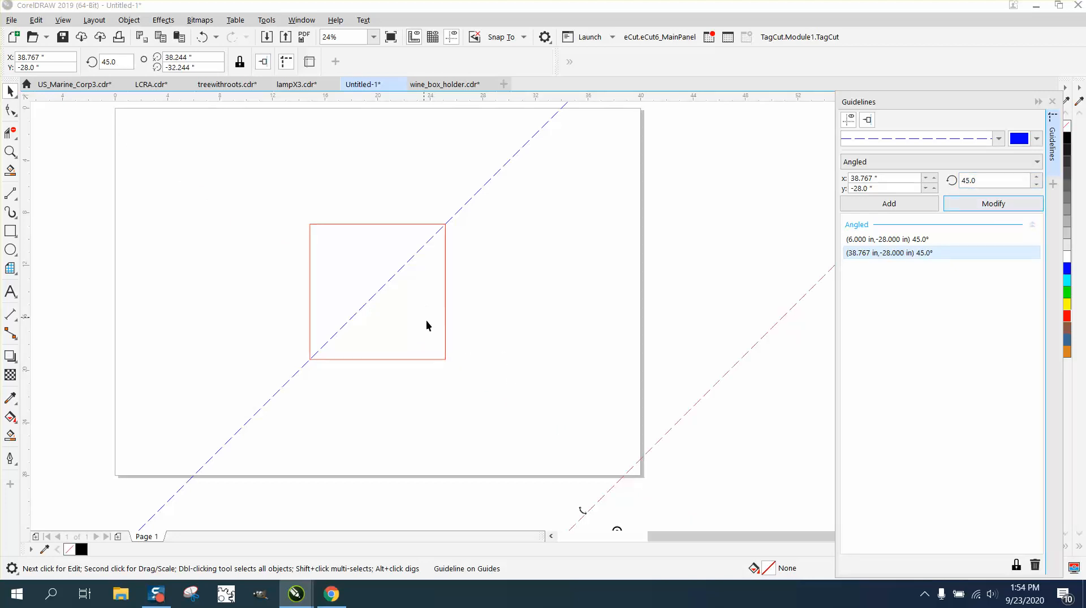
pyautogui.scroll(-2, 447, 330)
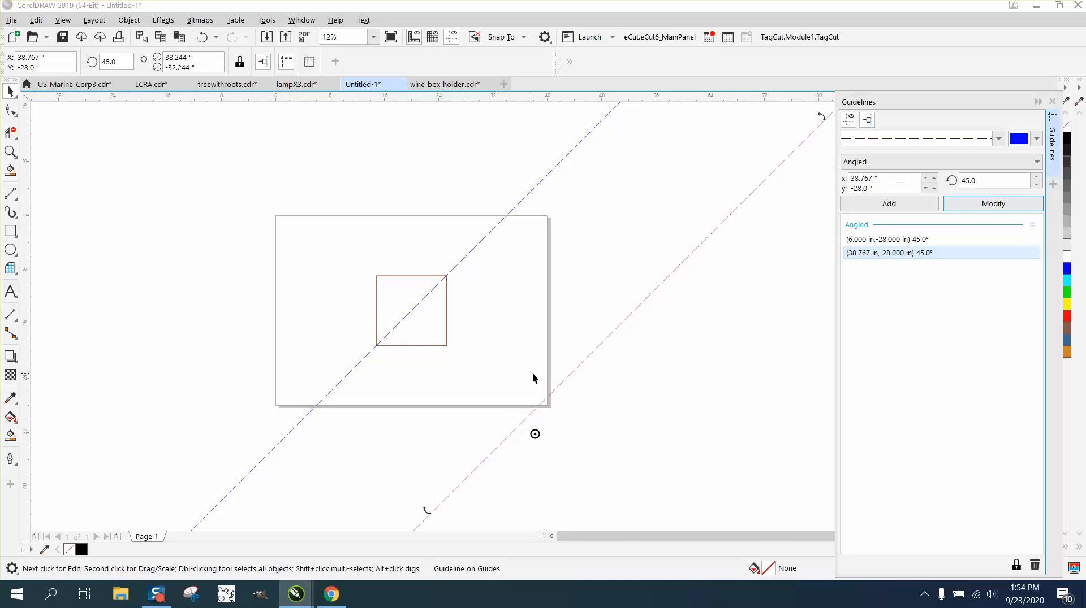
pyautogui.press('Delete')
pyautogui.click(432, 288)
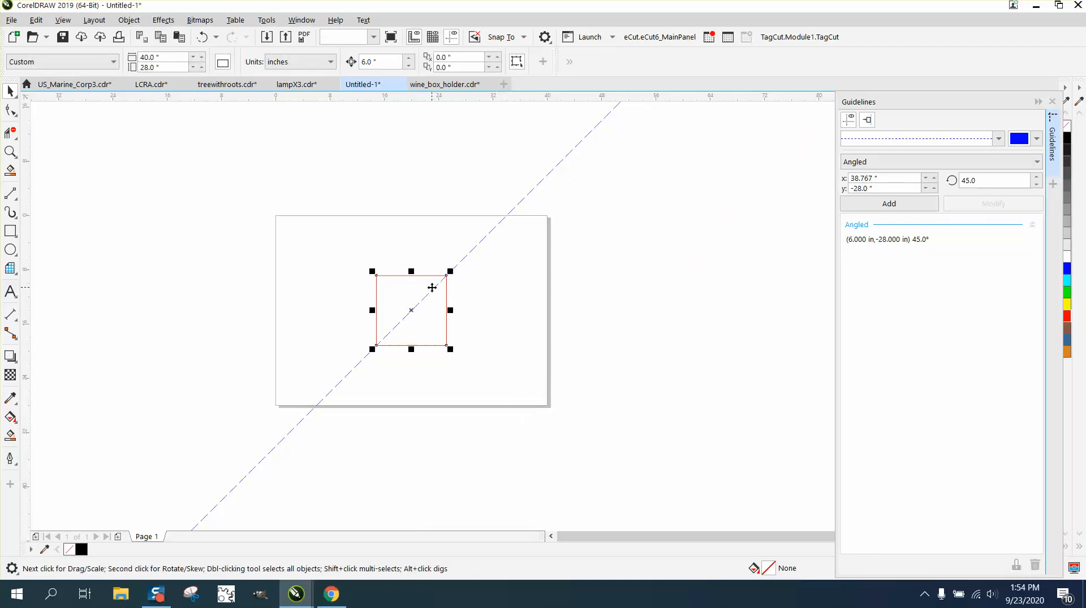
# Move the remaining guideline's rotation centre to the square's lower-right corner and rotate the guideline freehand to about 44.6°
pyautogui.click(463, 259)
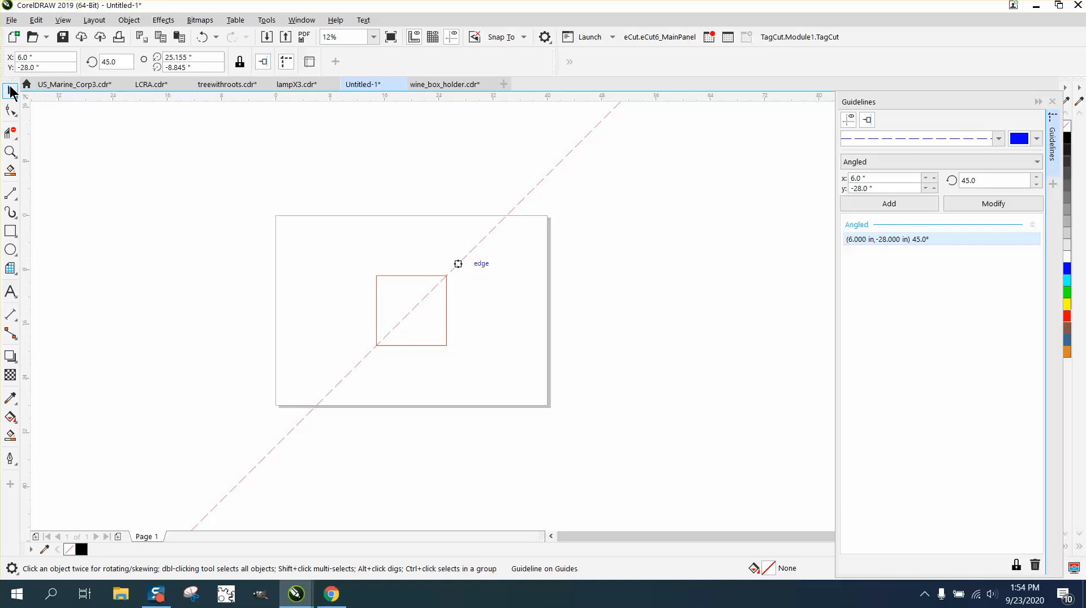
pyautogui.click(485, 237)
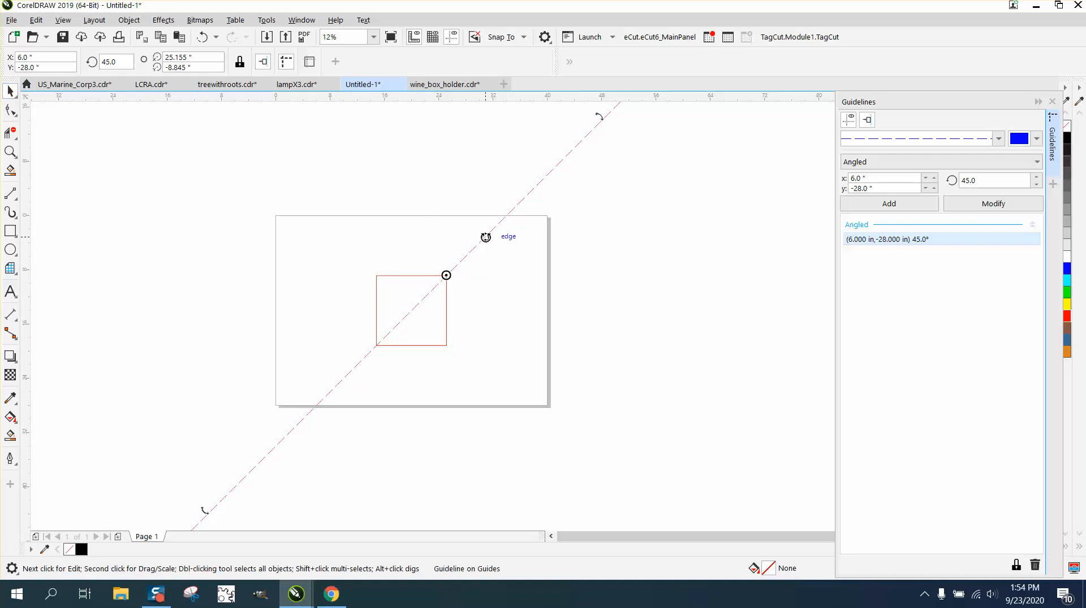
pyautogui.moveTo(446, 275); pyautogui.dragTo(446, 344)
pyautogui.moveTo(601, 113); pyautogui.dragTo(519, 247)
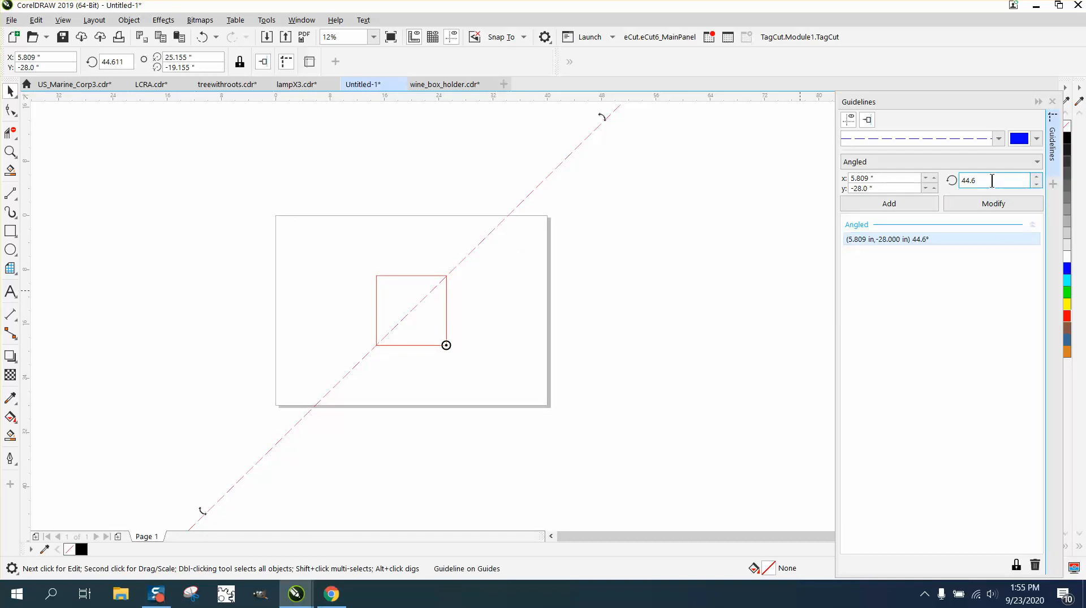
# Modify the guideline's angle to 120°
pyautogui.doubleClick(991, 180)
pyautogui.write('45.0')
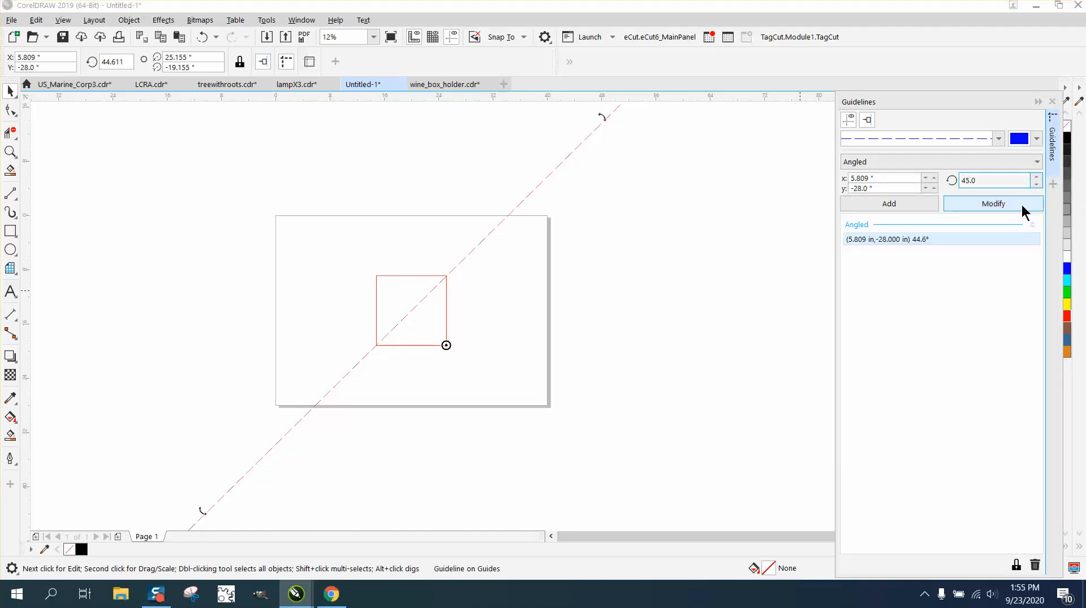
pyautogui.doubleClick(987, 181)
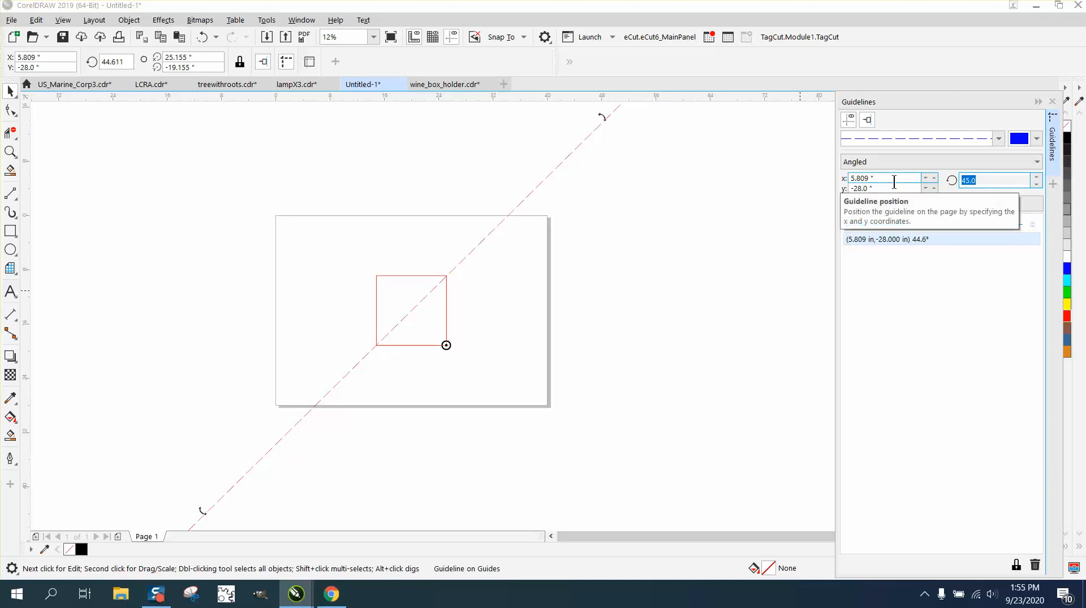
pyautogui.write('120')
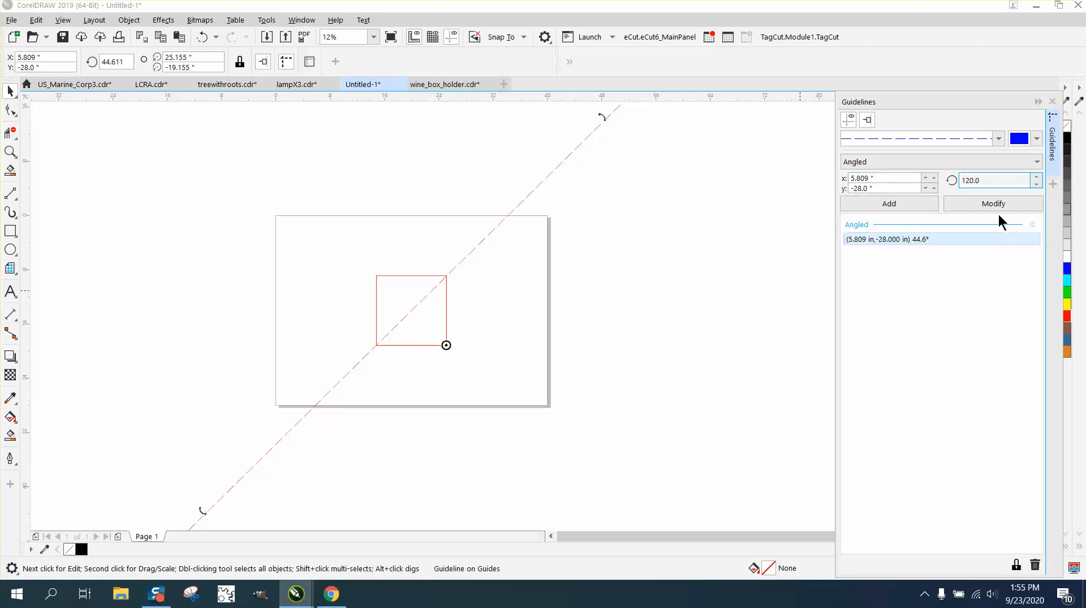
pyautogui.click(996, 204)
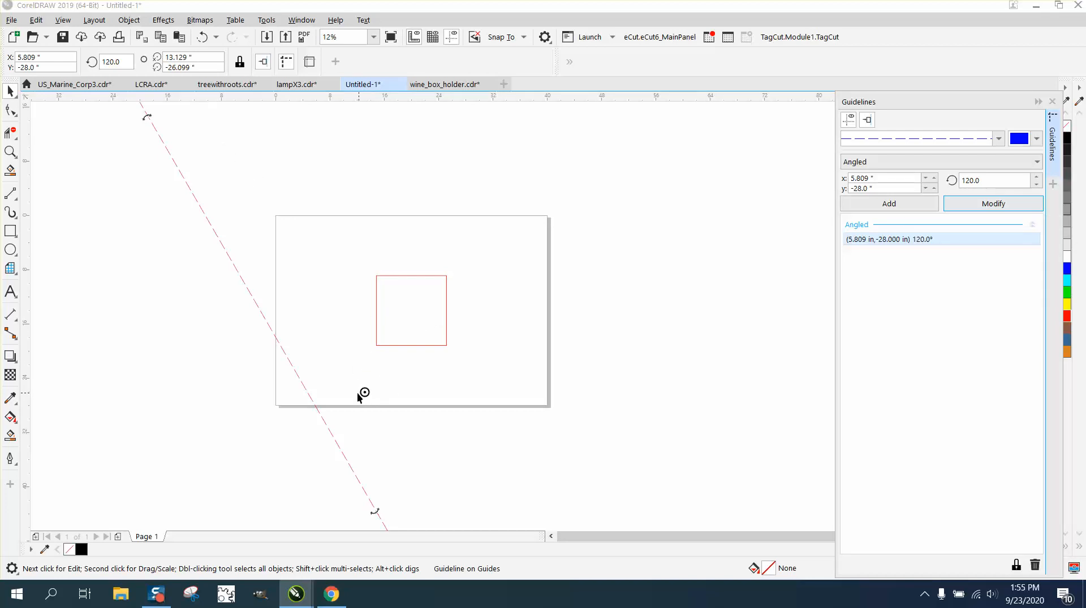
# Move the 120° guideline onto the square's lower-left corner, at about x 19.95 in
pyautogui.moveTo(309, 391); pyautogui.dragTo(379, 338)
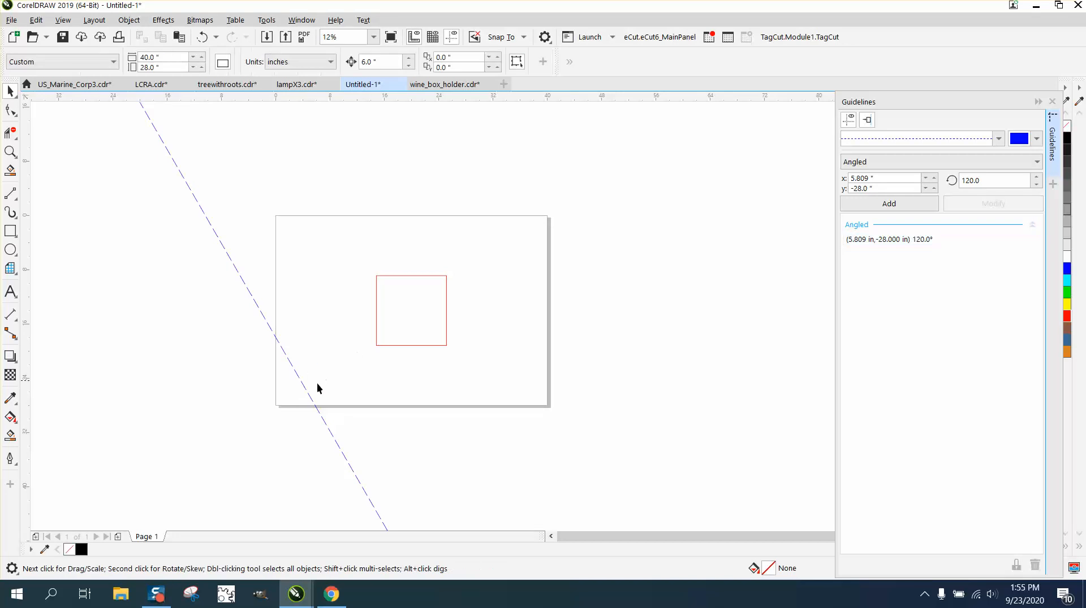
pyautogui.click(309, 394)
pyautogui.moveTo(327, 424); pyautogui.dragTo(391, 376)
pyautogui.scroll(-1, 391, 376)
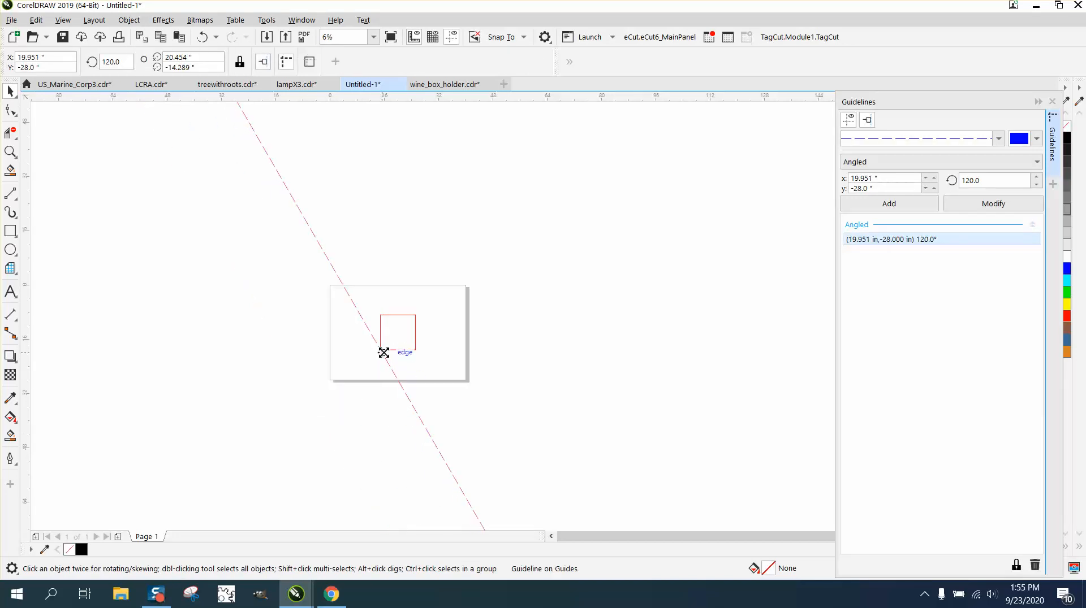
# Place the guideline's rotation centre on the square's lower-left corner and set its angle of rotation to 0
pyautogui.click(387, 358)
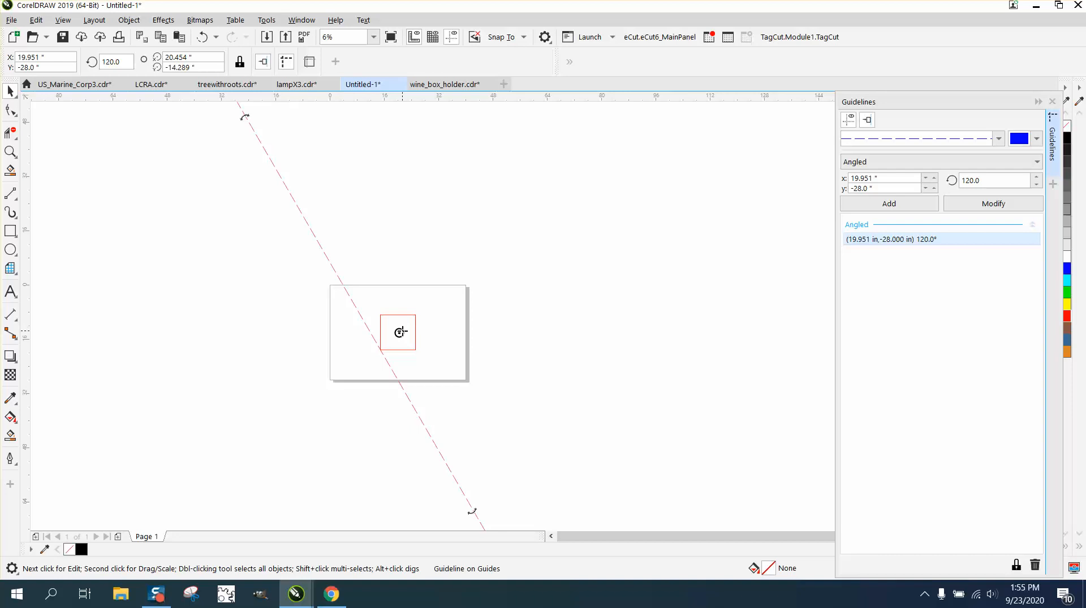
pyautogui.moveTo(400, 333); pyautogui.dragTo(380, 350)
pyautogui.moveTo(109, 66); pyautogui.dragTo(90, 71)
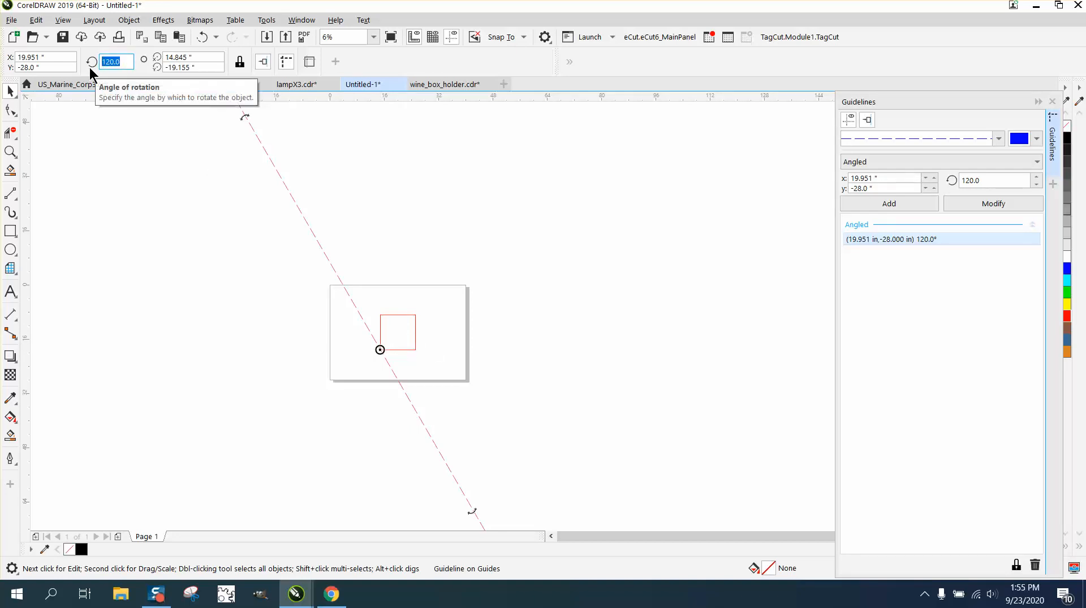
pyautogui.write('0')
pyautogui.press('Return')
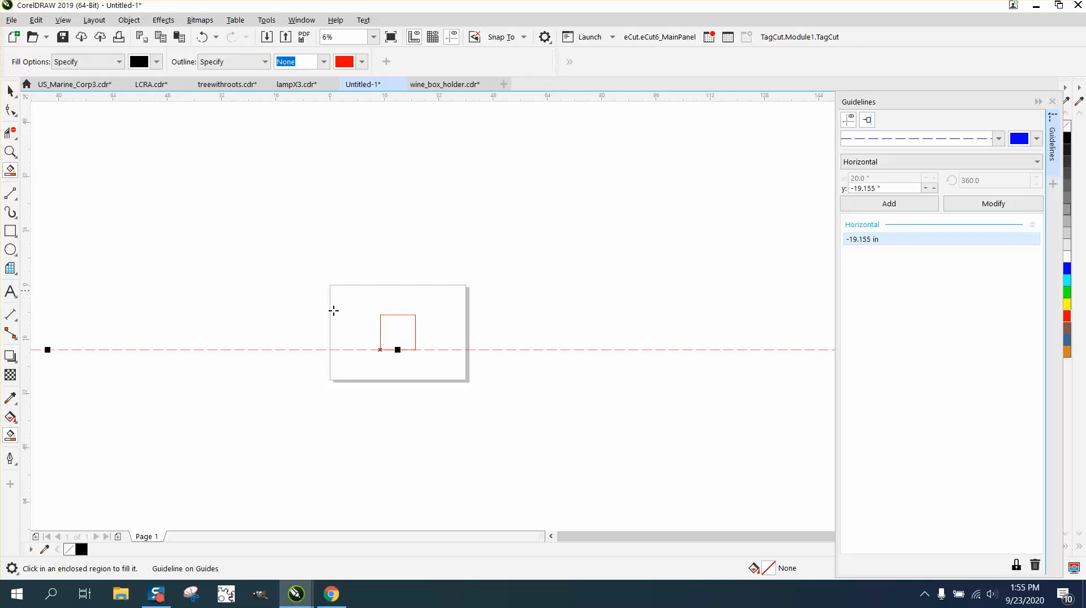
# Fill the square with black using Smart Fill and undo the fill
pyautogui.click(397, 333)
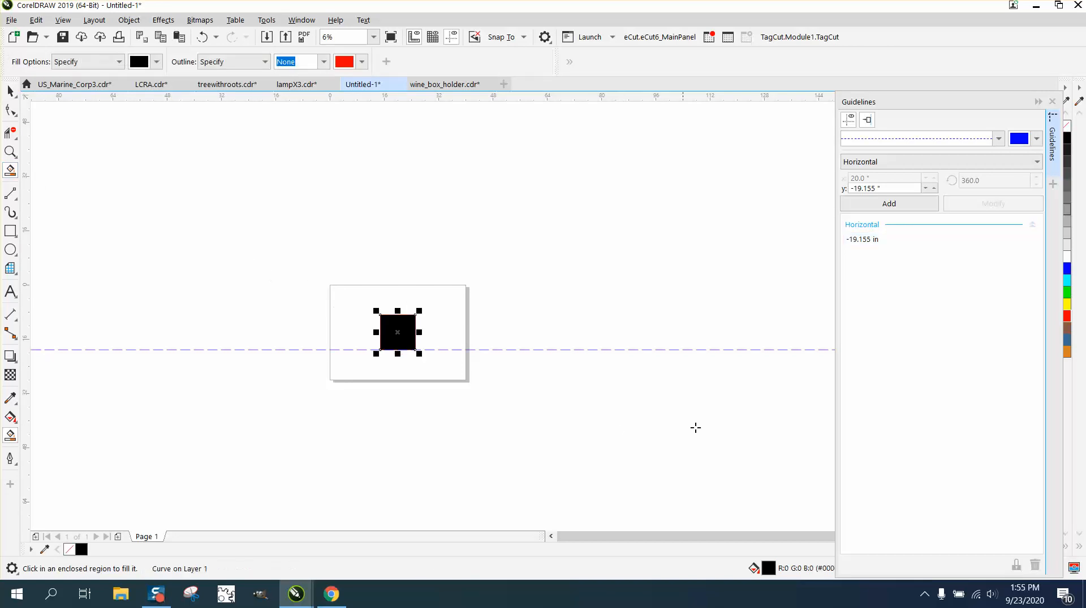
pyautogui.click(202, 38)
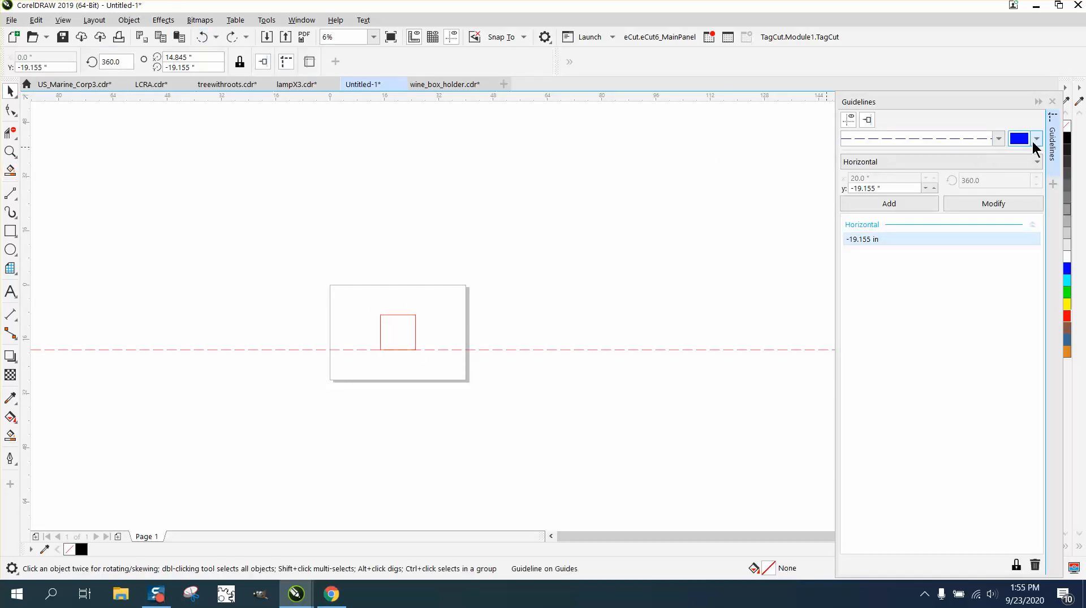
# Set the colour of the horizontal guideline on the square's lower edge to black and apply the modification
pyautogui.click(1035, 139)
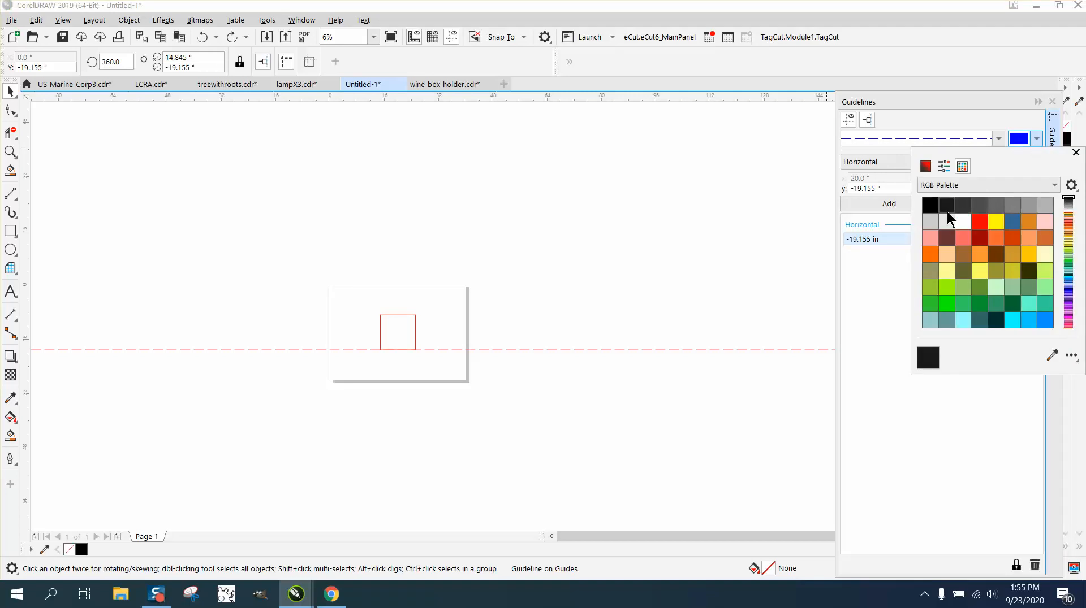
pyautogui.click(930, 207)
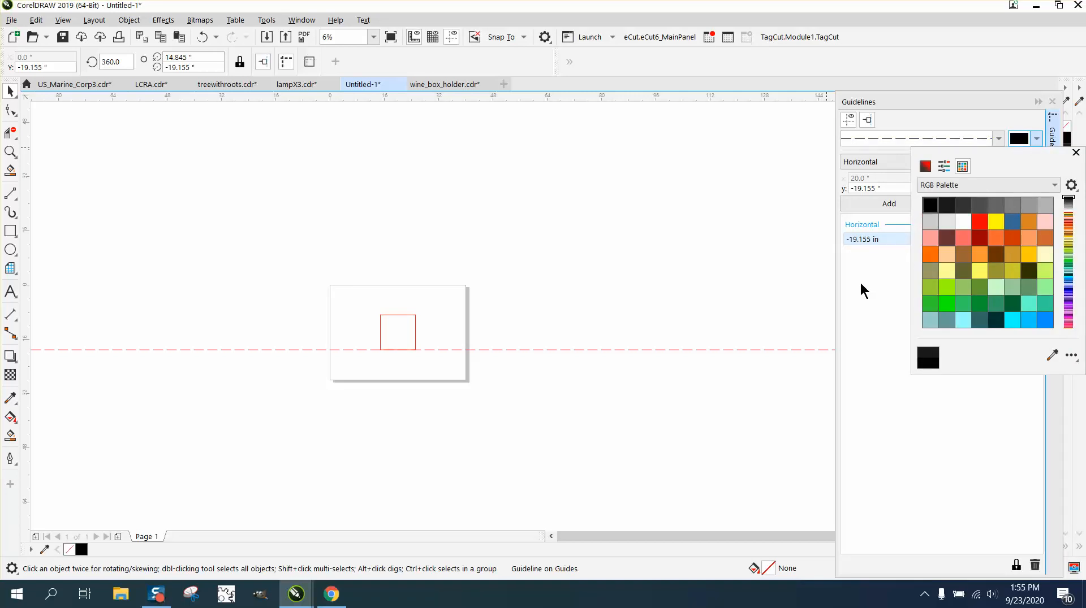
pyautogui.click(986, 200)
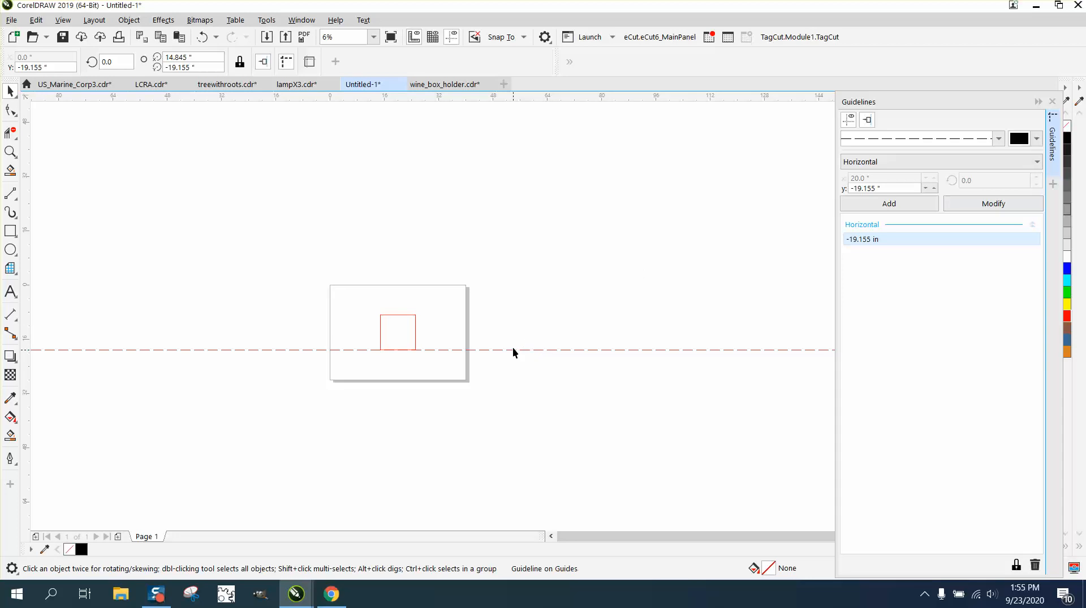
pyautogui.click(512, 350)
pyautogui.click(990, 203)
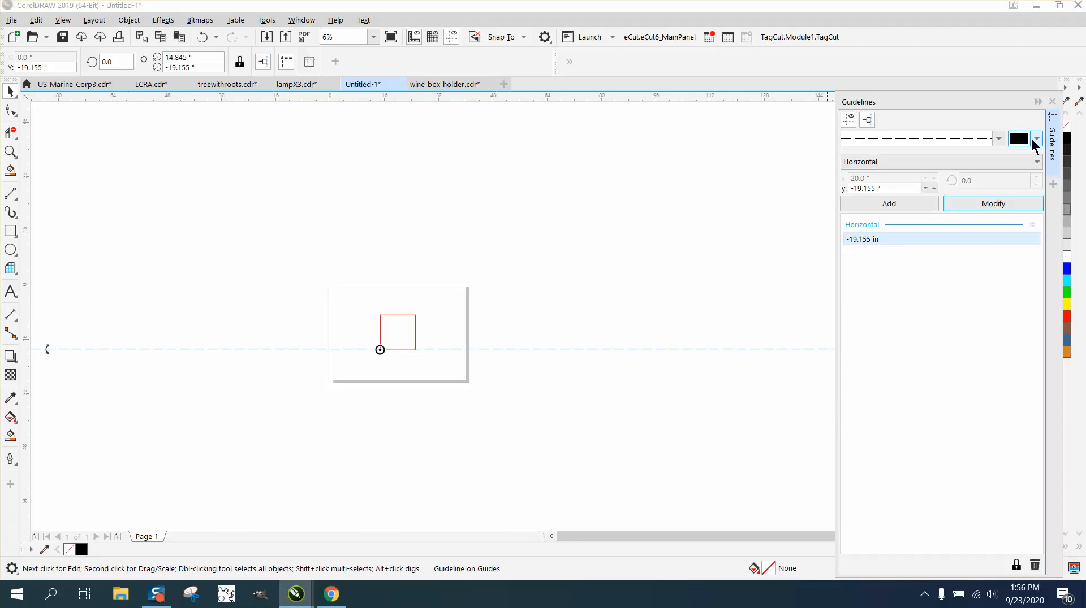
# Add a second horizontal guideline at y -19.155 in and move it above the square to about y -5.9 in
pyautogui.click(889, 204)
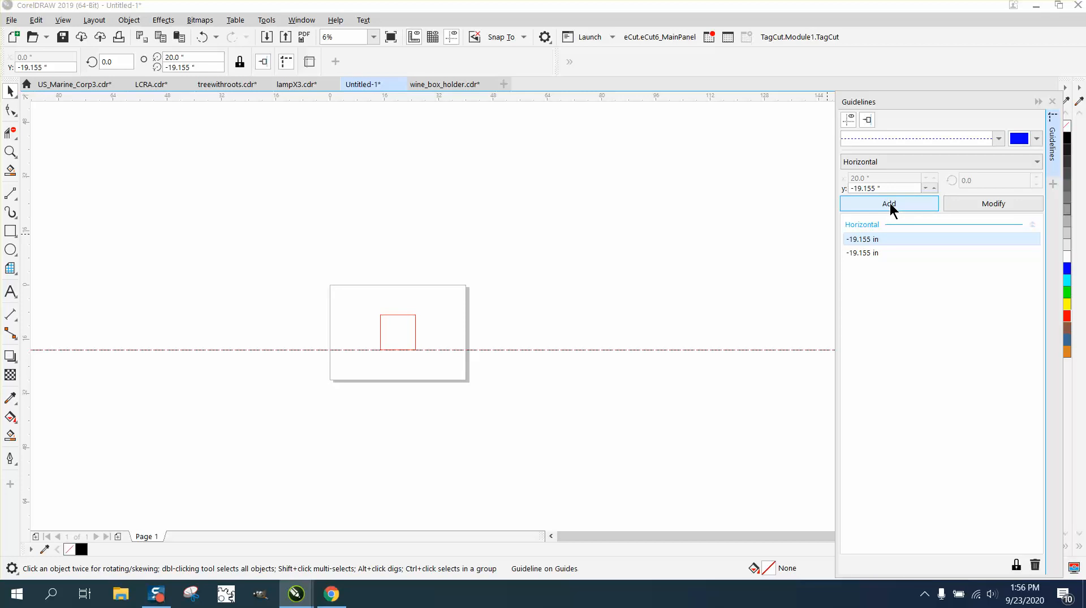
pyautogui.moveTo(509, 350); pyautogui.dragTo(511, 305)
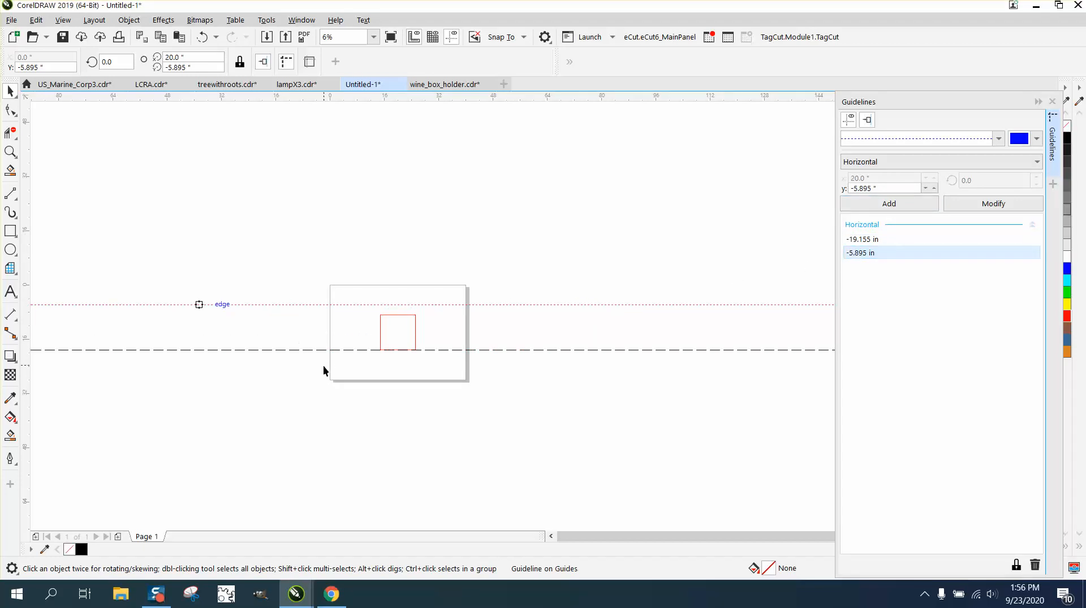
# Change the line style of the guideline above the square to long dashes
pyautogui.click(10, 153)
pyautogui.moveTo(262, 318); pyautogui.dragTo(488, 405)
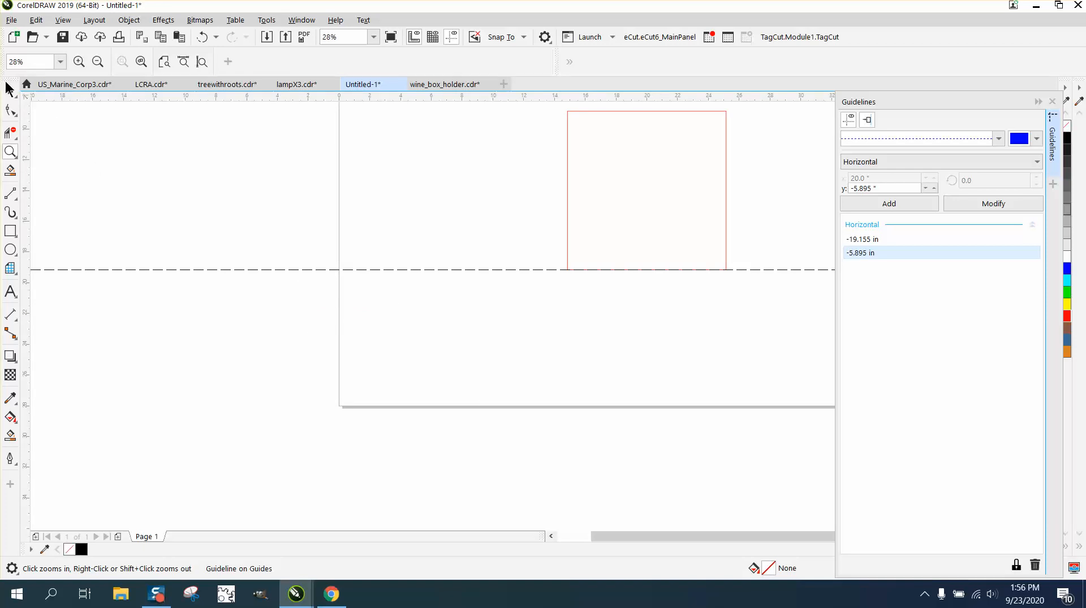
pyautogui.click(997, 138)
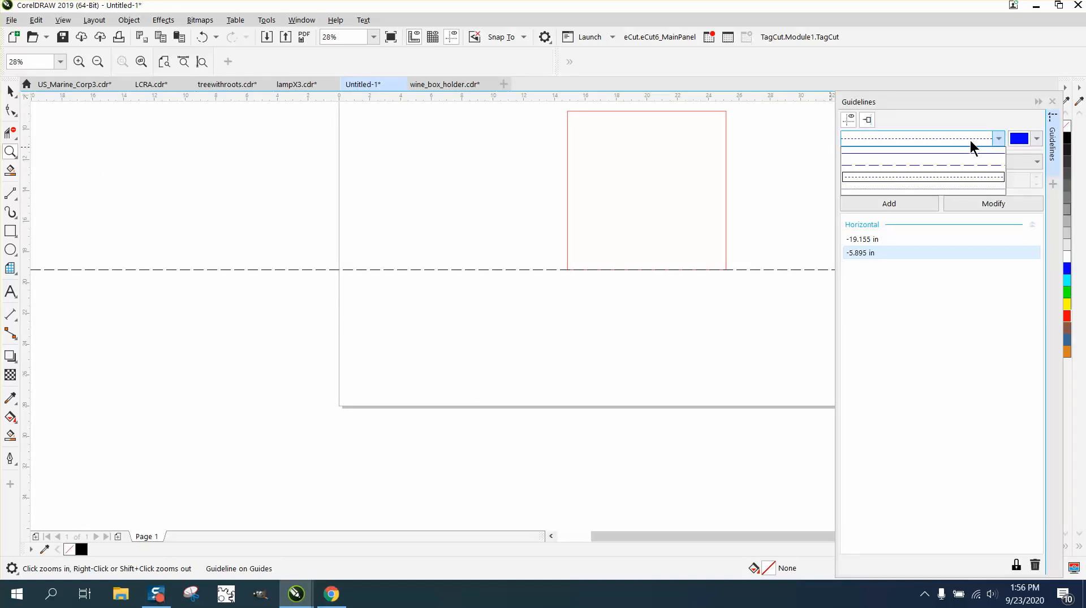
pyautogui.click(904, 165)
pyautogui.scroll(-3, 469, 266)
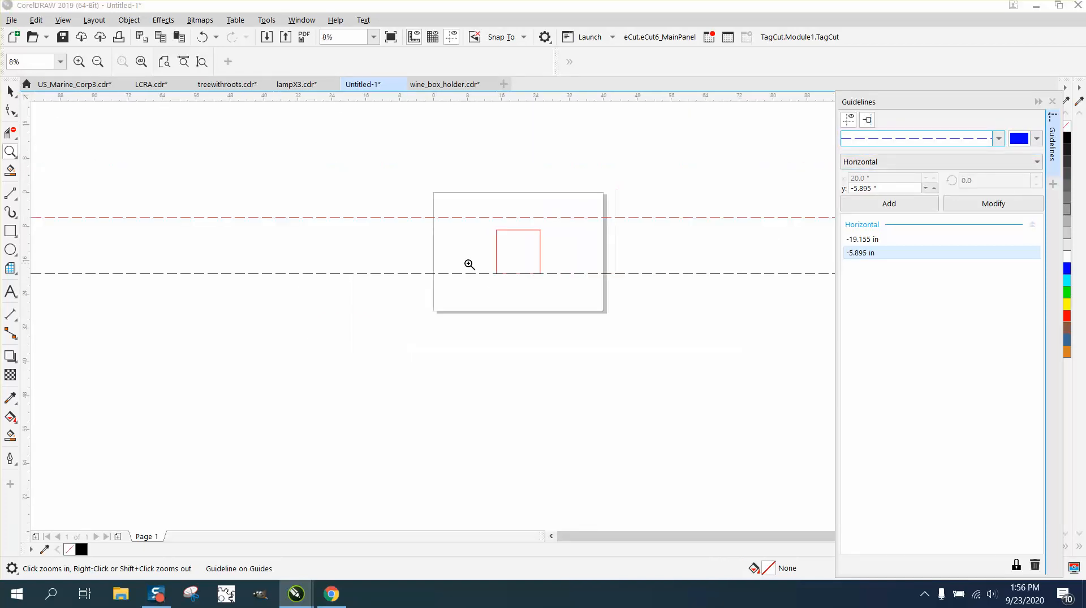
pyautogui.click(79, 129)
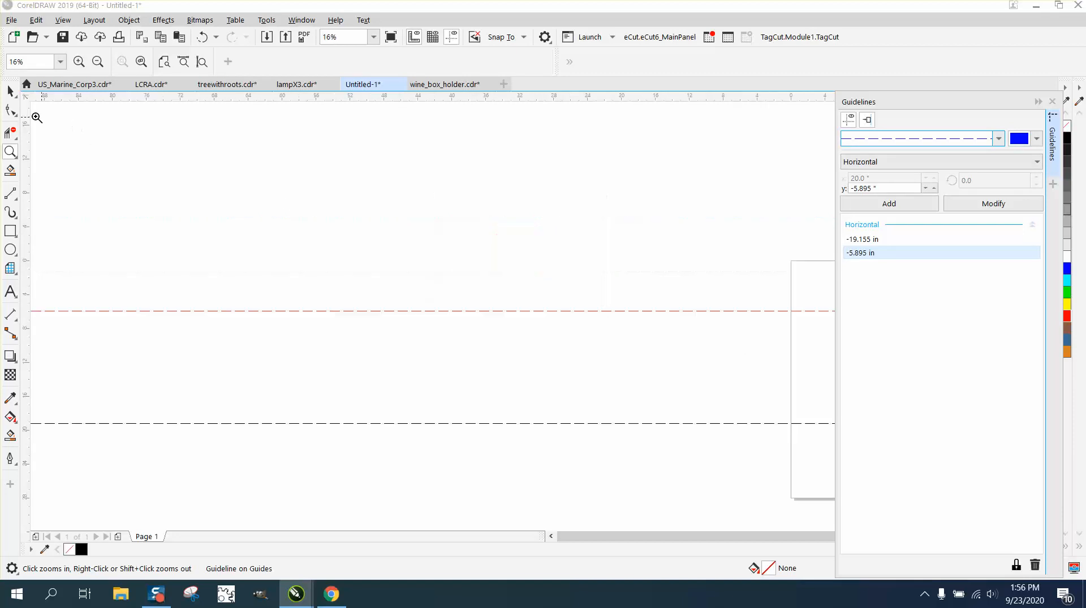
# Delete the guideline above the square and the black guideline along its lower edge
pyautogui.click(10, 90)
pyautogui.scroll(-2, 392, 220)
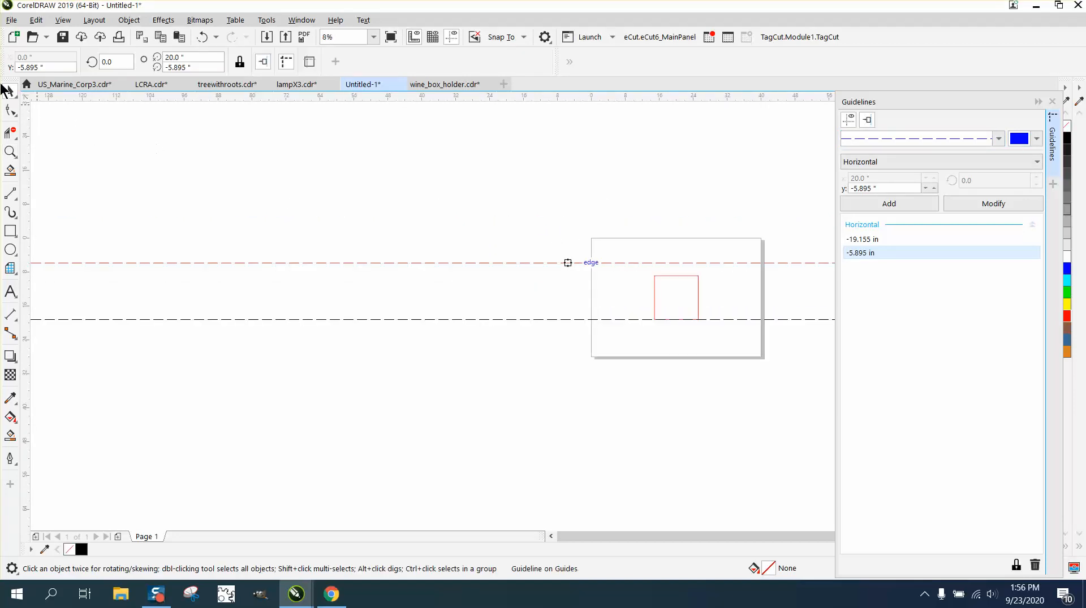
pyautogui.click(704, 263)
pyautogui.press('Delete')
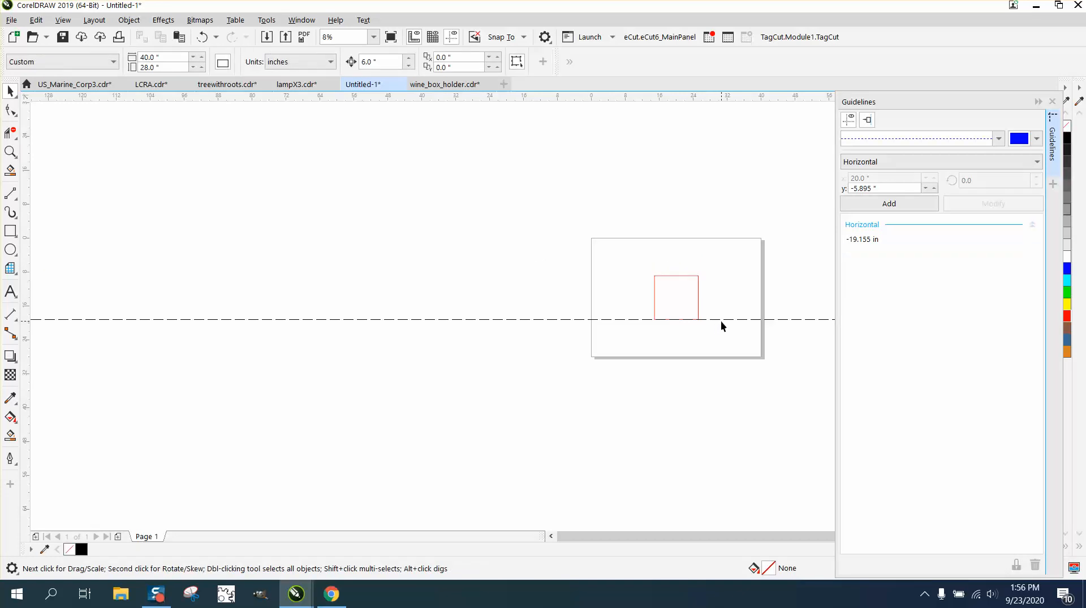
pyautogui.click(722, 320)
pyautogui.press('Delete')
# Add one horizontal and one vertical guideline and centre each on the page, at y -14 in and x 20 in
pyautogui.click(697, 301)
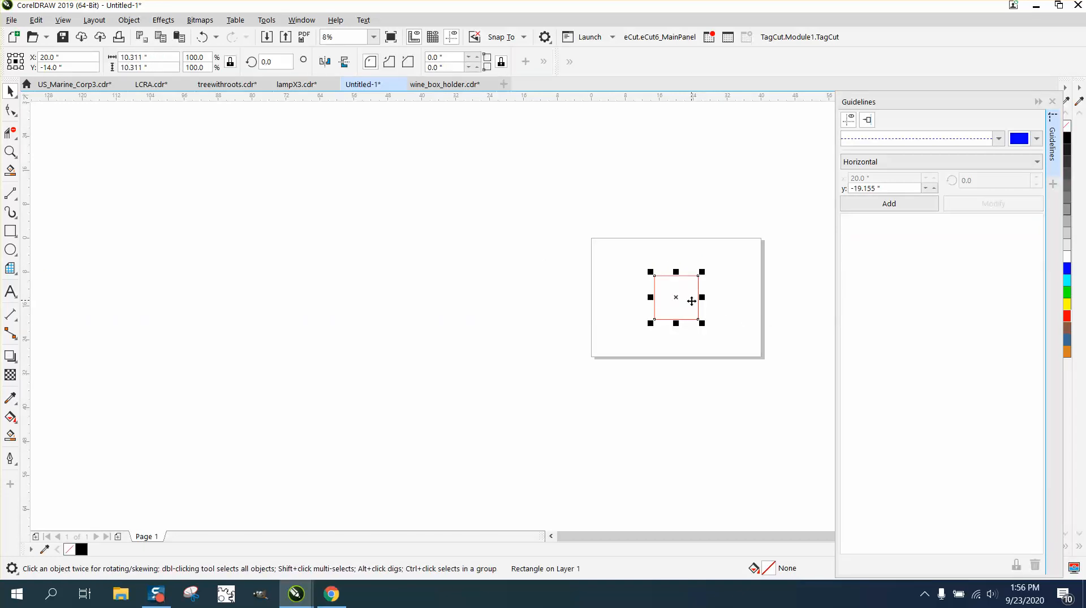
pyautogui.scroll(-1, 238, 214)
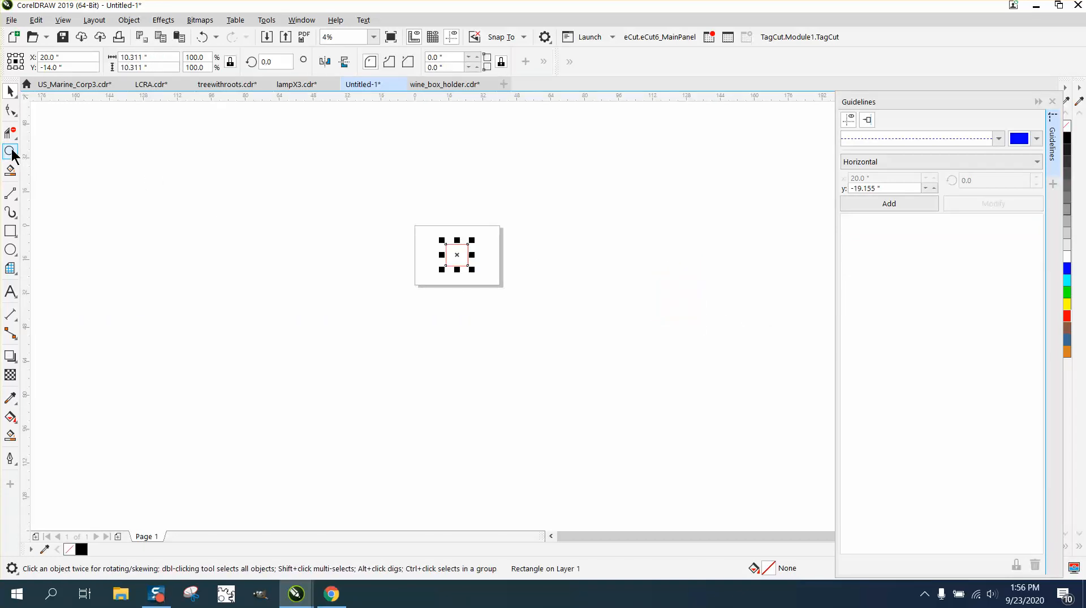
pyautogui.click(11, 152)
pyautogui.moveTo(416, 213); pyautogui.dragTo(598, 318)
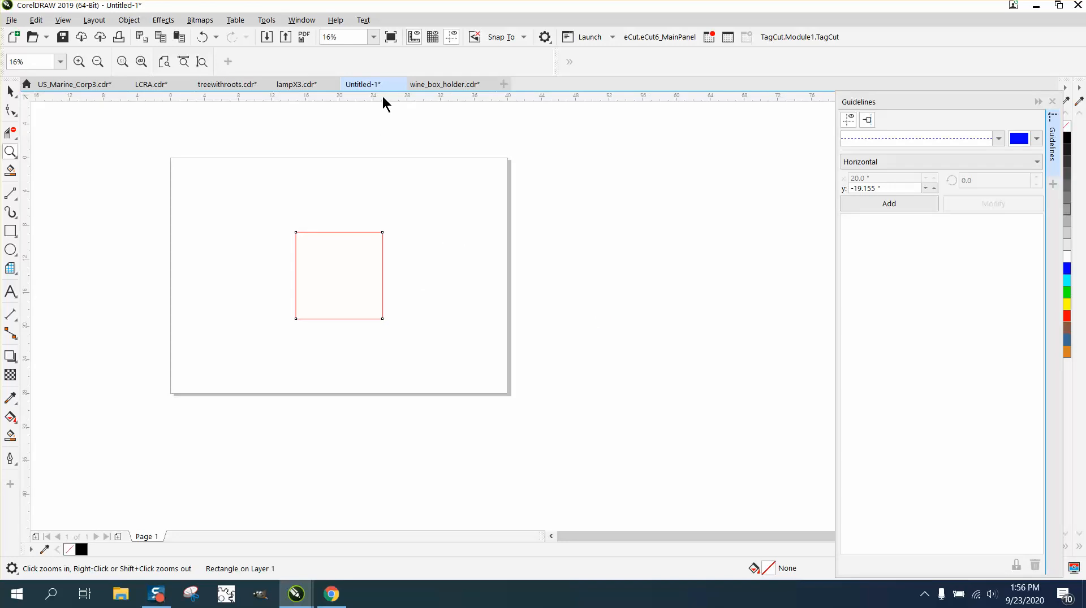
pyautogui.moveTo(383, 98); pyautogui.dragTo(383, 118)
pyautogui.moveTo(385, 170); pyautogui.dragTo(386, 169)
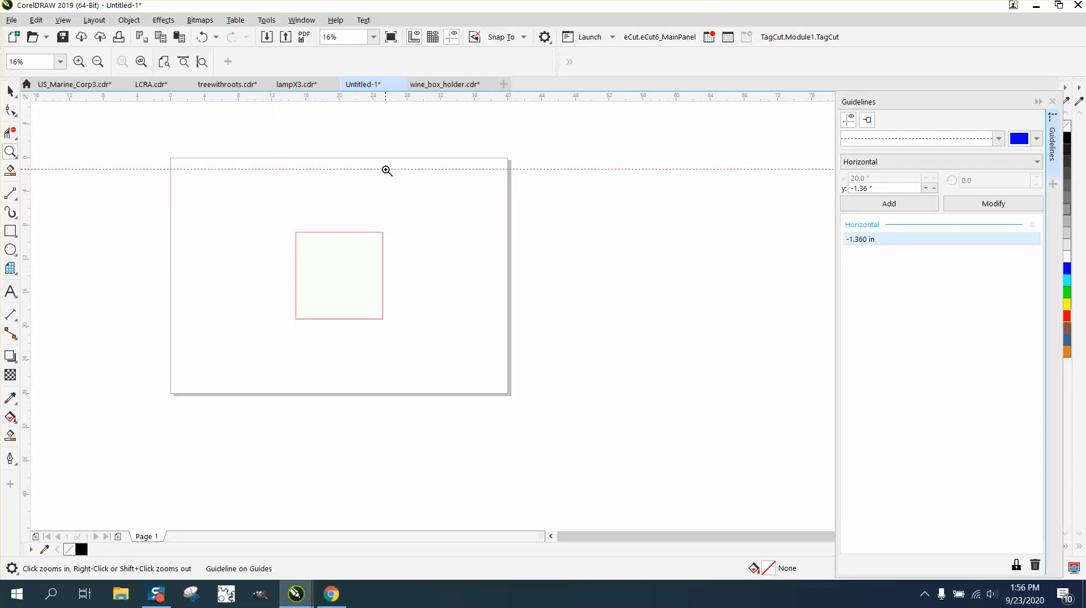
pyautogui.press('p')
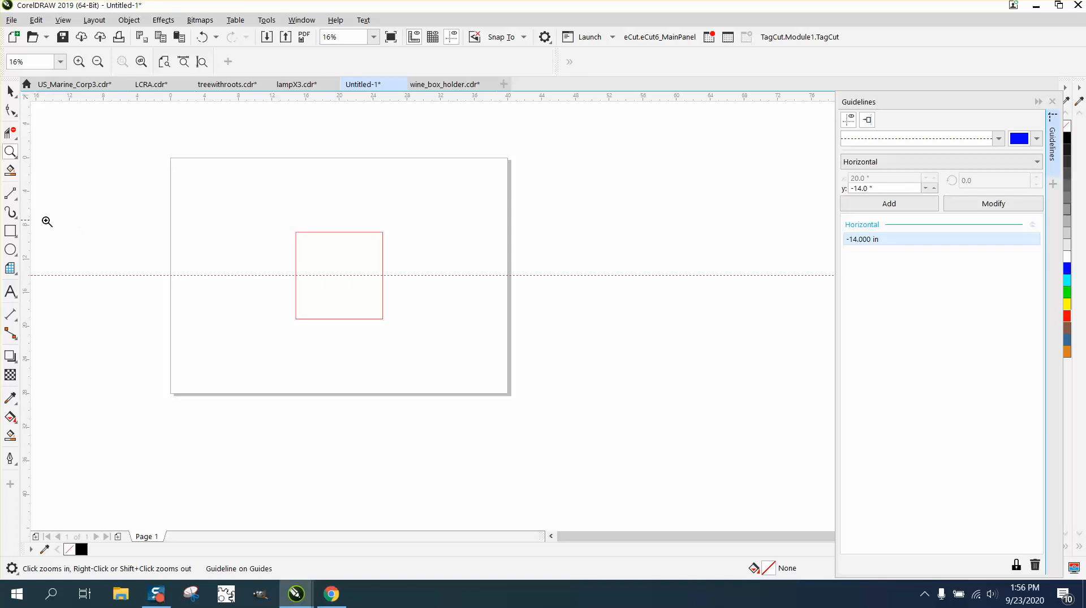
pyautogui.moveTo(28, 220); pyautogui.dragTo(87, 224)
pyautogui.press('p')
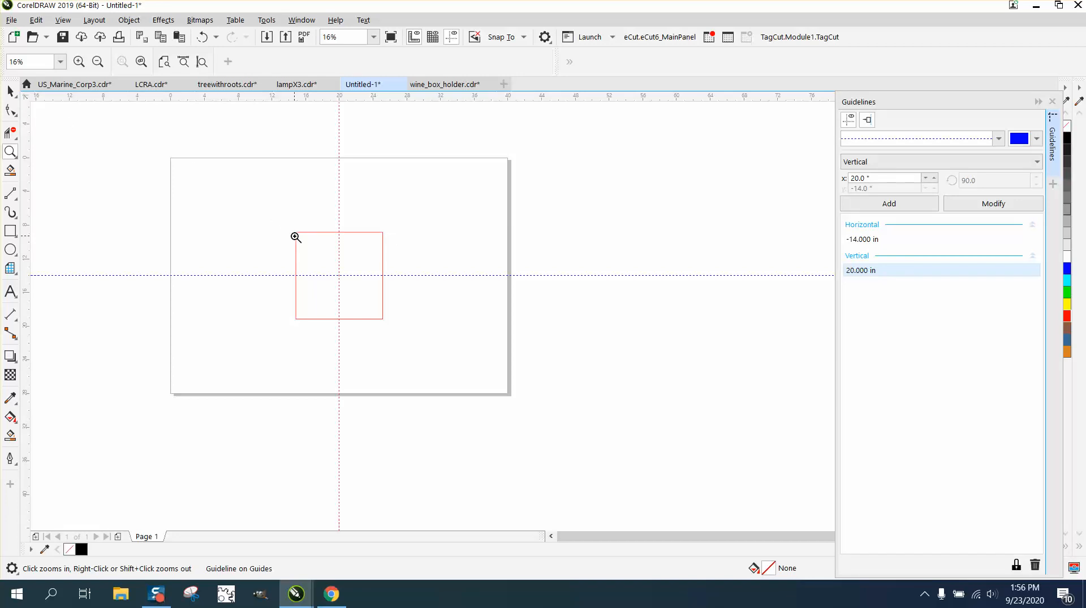
# Place the vertical guideline's rotation centre at the square's centre and set its angle of rotation to 85
pyautogui.click(11, 92)
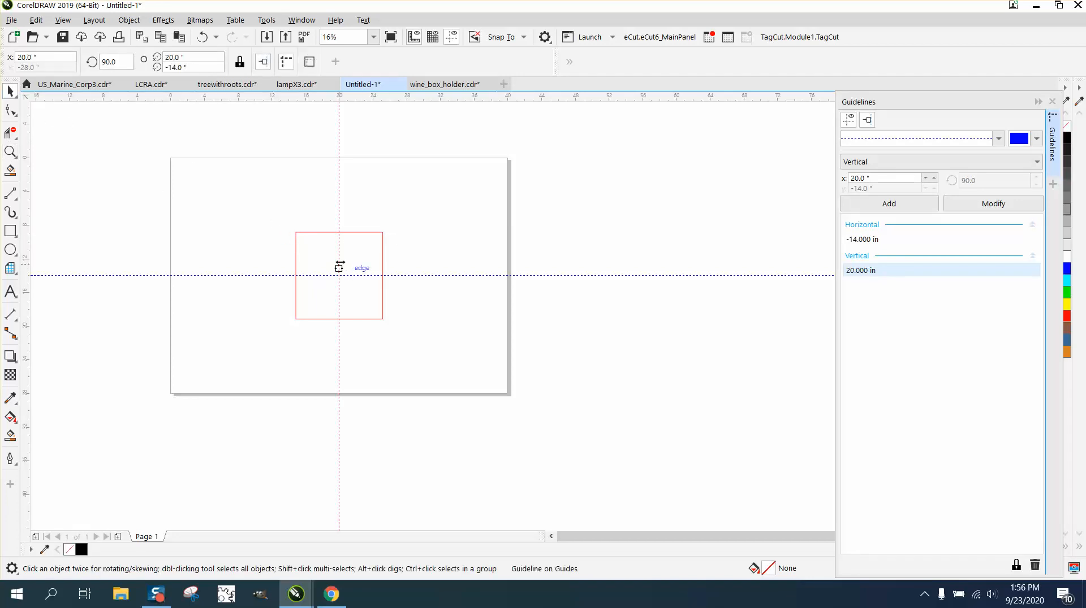
pyautogui.click(340, 261)
pyautogui.moveTo(339, 315); pyautogui.dragTo(338, 275)
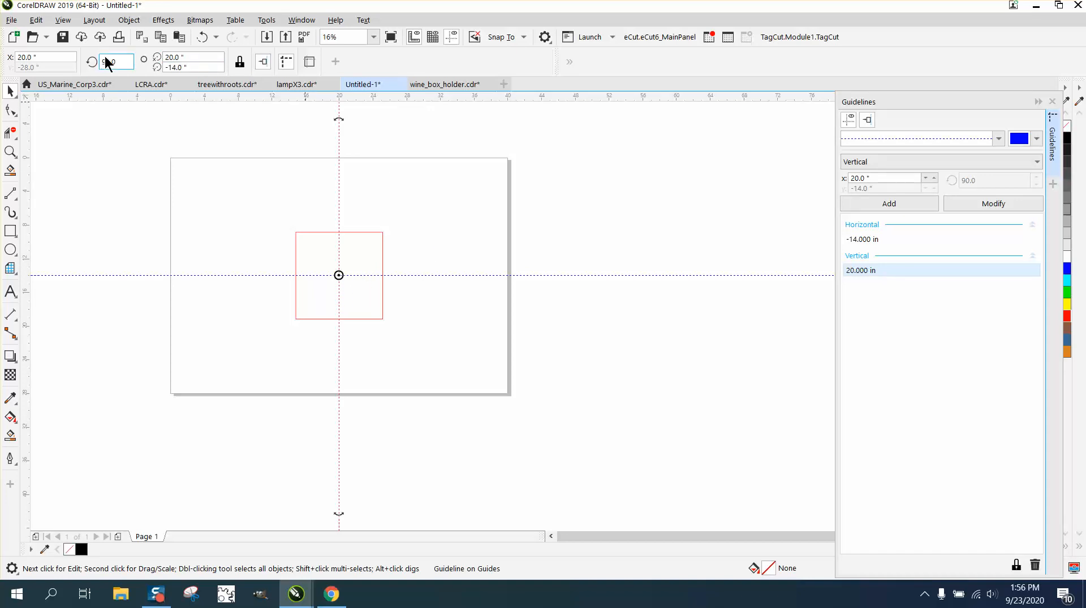
pyautogui.click(124, 61)
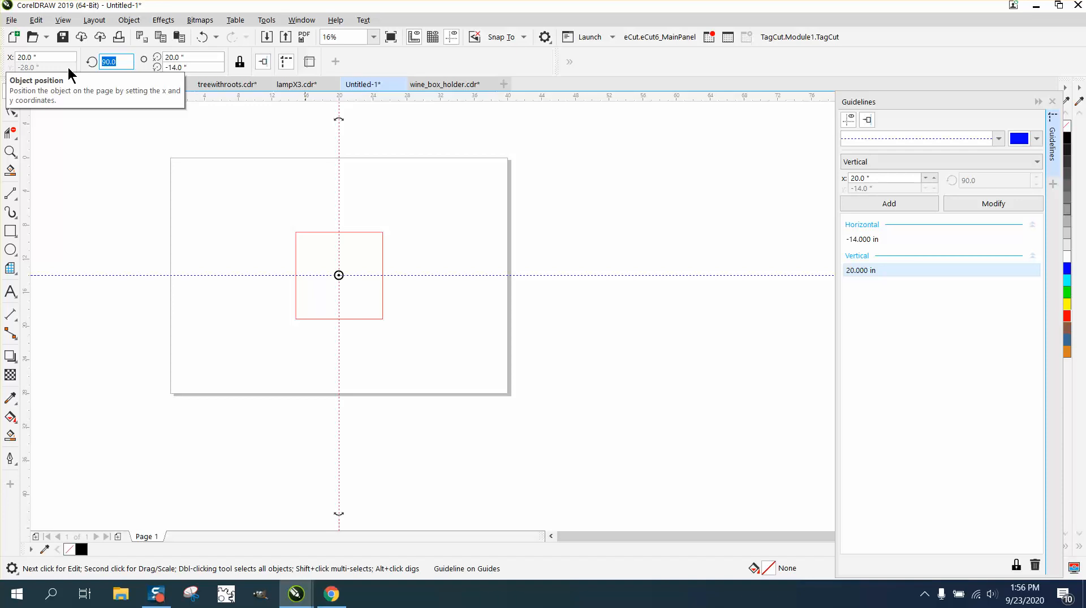
pyautogui.write('85')
pyautogui.press('Return')
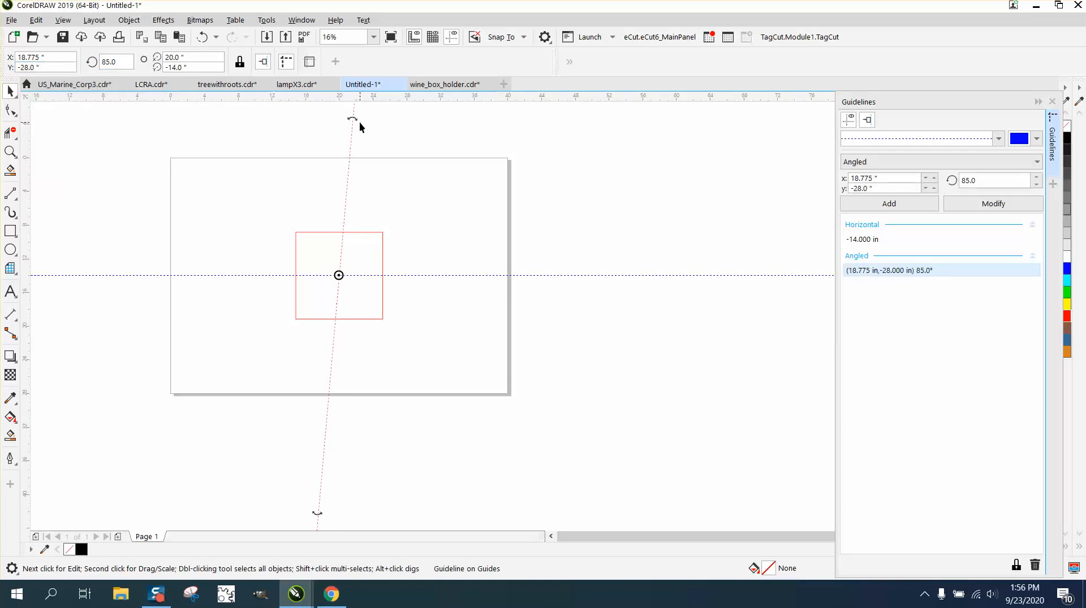
# Rotate the angled guideline freehand to about 57.2° and set its angle of rotation to 60
pyautogui.moveTo(352, 119); pyautogui.dragTo(416, 157)
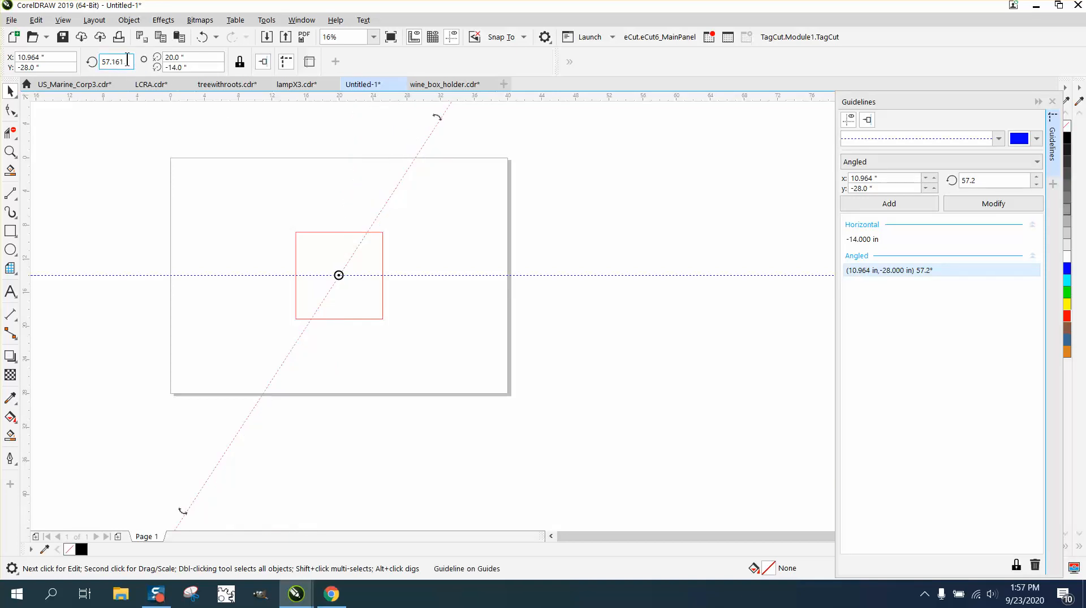
pyautogui.doubleClick(127, 60)
pyautogui.write('60')
pyautogui.press('Return')
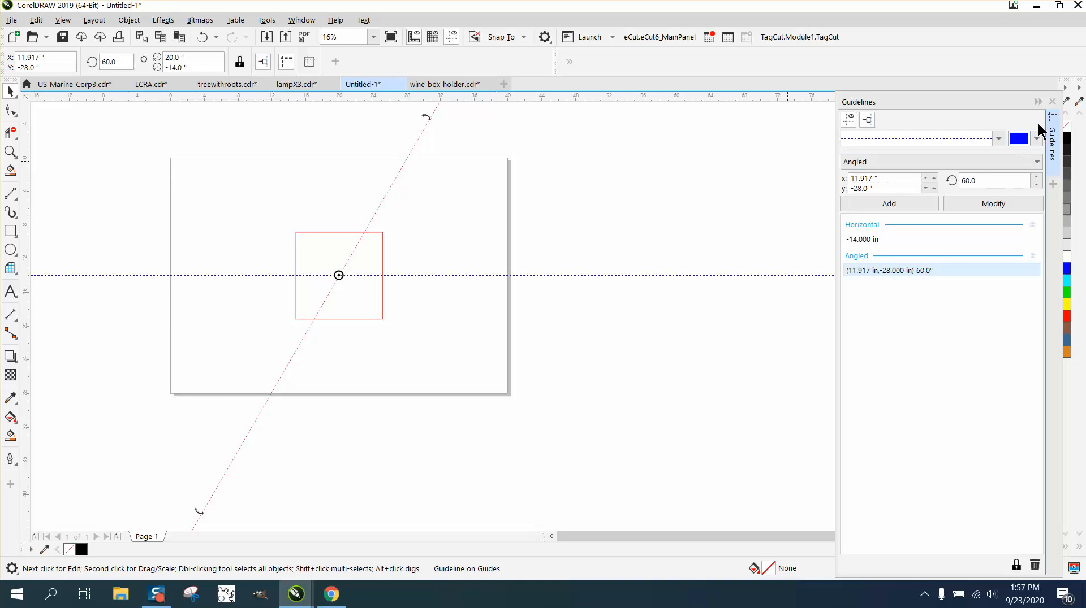
# Close the Guidelines docker and zoom in on the square with its crossing guidelines
pyautogui.click(1052, 102)
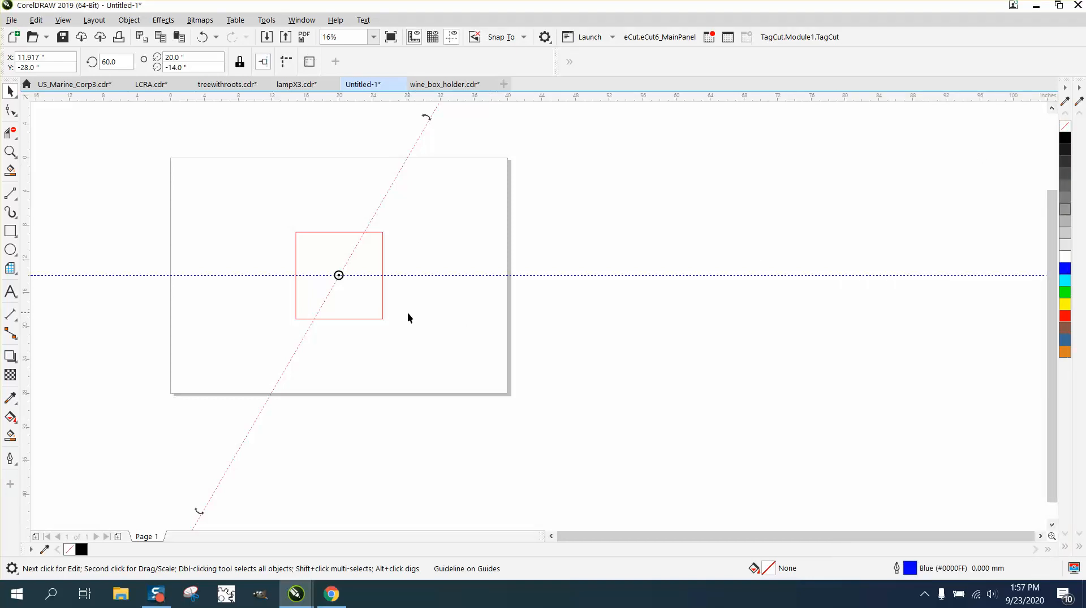
pyautogui.scroll(-1, 407, 312)
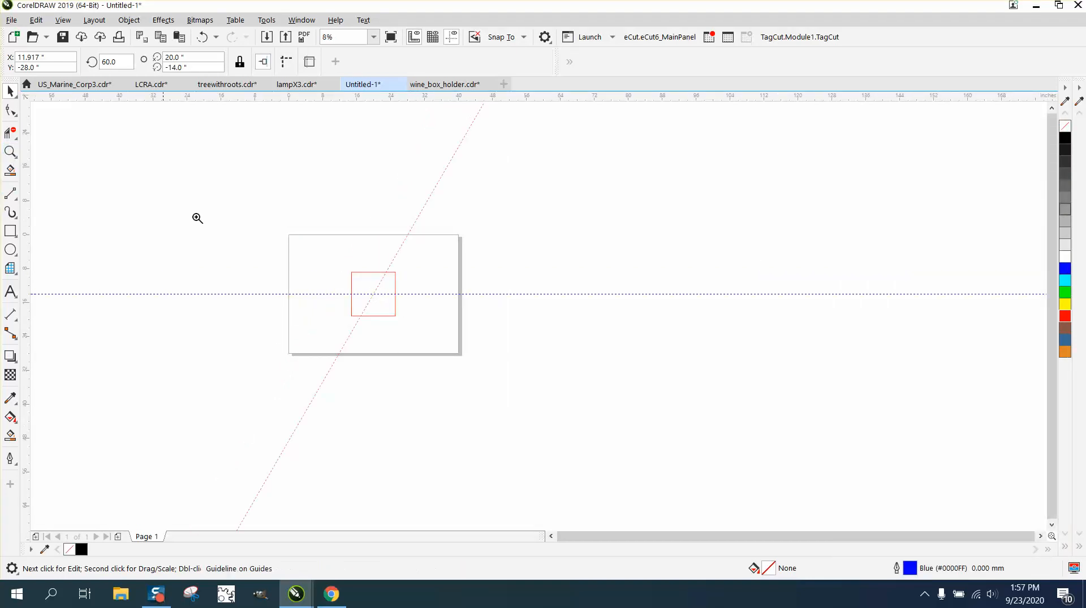
pyautogui.press('z')
pyautogui.moveTo(264, 234); pyautogui.dragTo(610, 382)
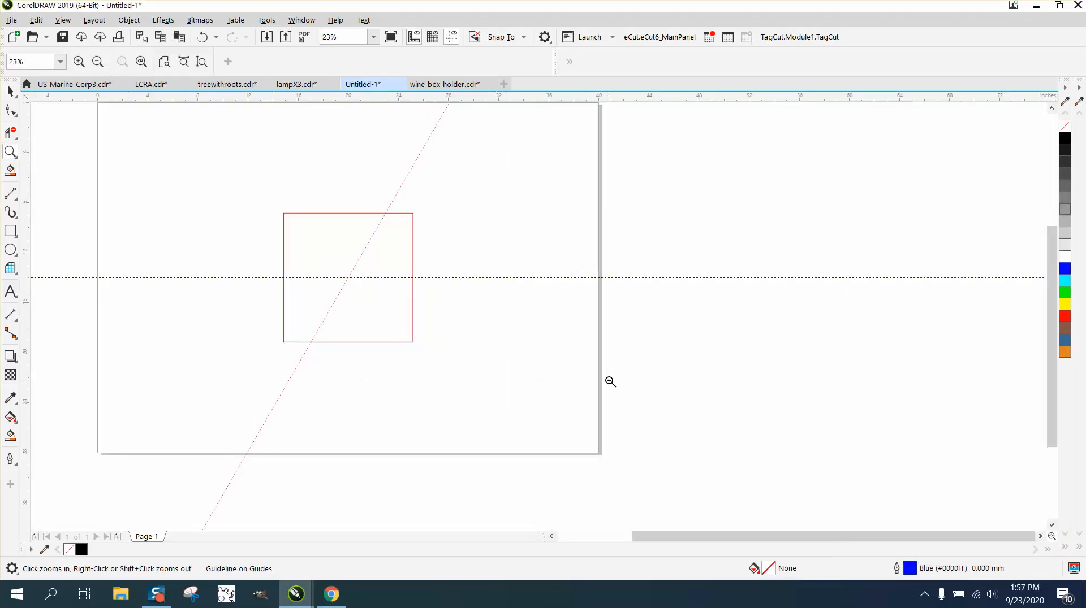